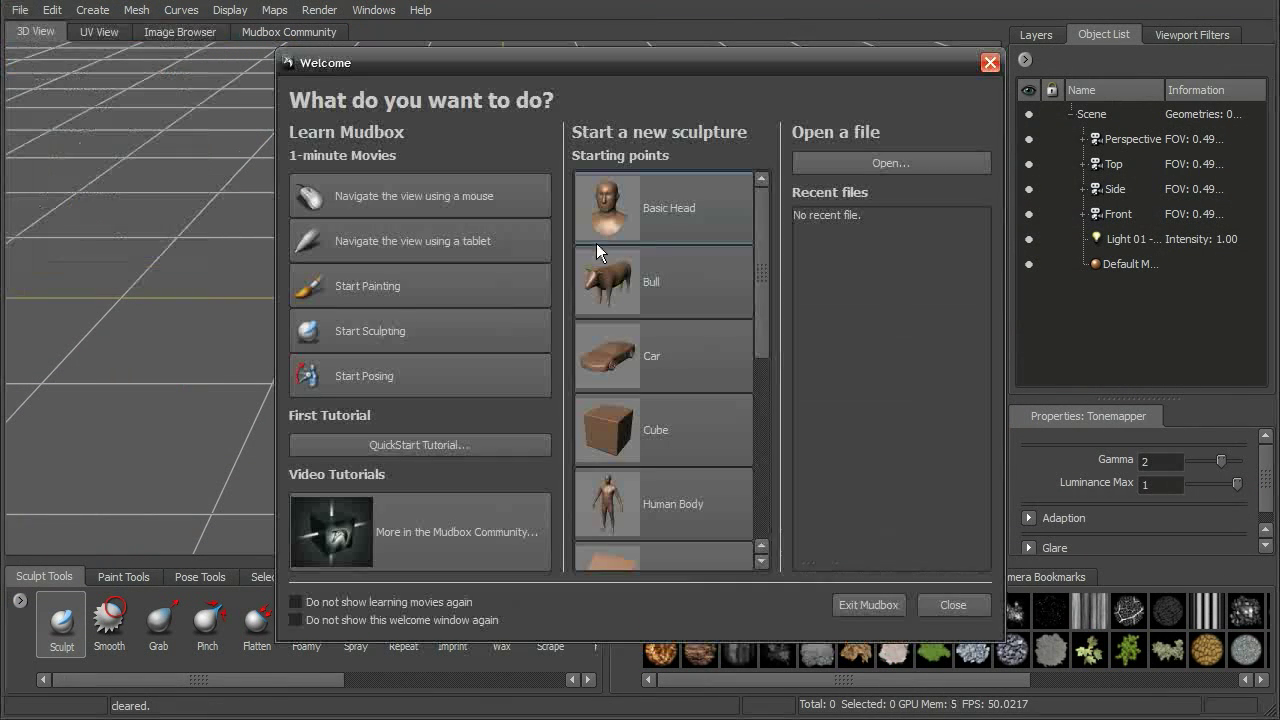
Step: Look through the sculpture starting points in the Welcome window and close the window without choosing one
drag(604, 60, 562, 54)
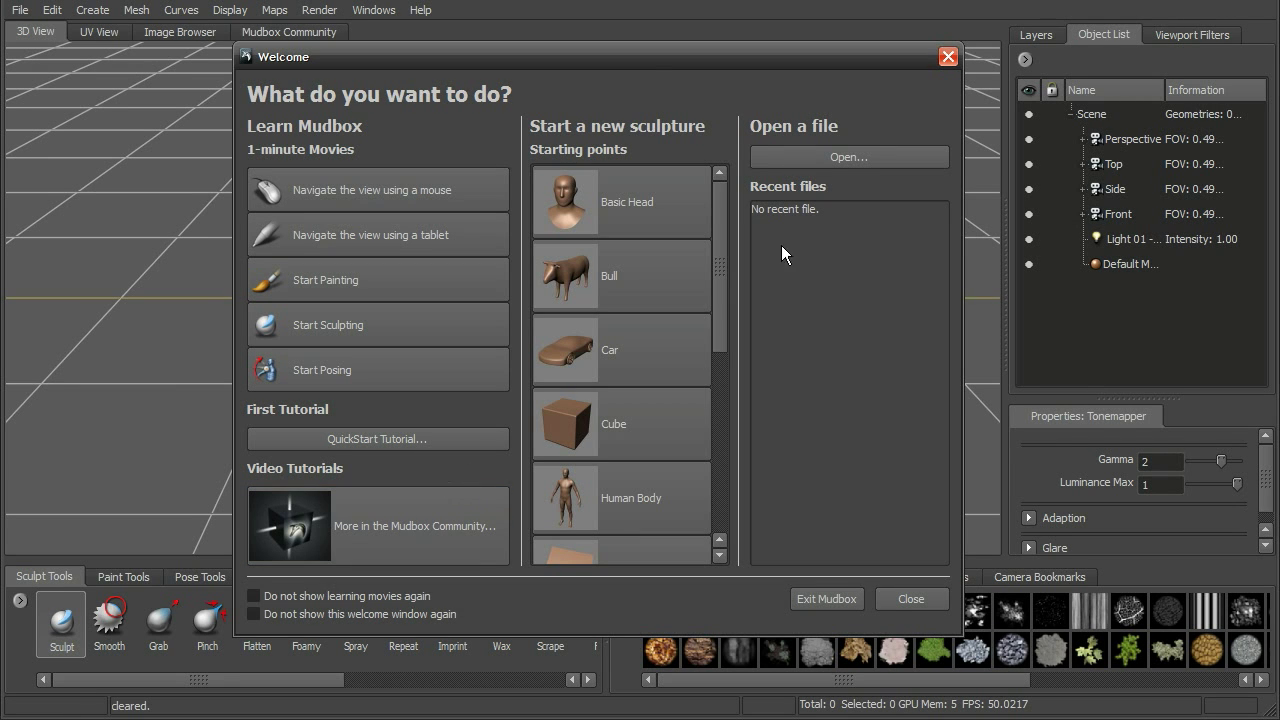
mouse_move(723, 208)
mouse_down()
mouse_move(723, 336)
mouse_move(721, 199)
mouse_move(722, 221)
mouse_up()
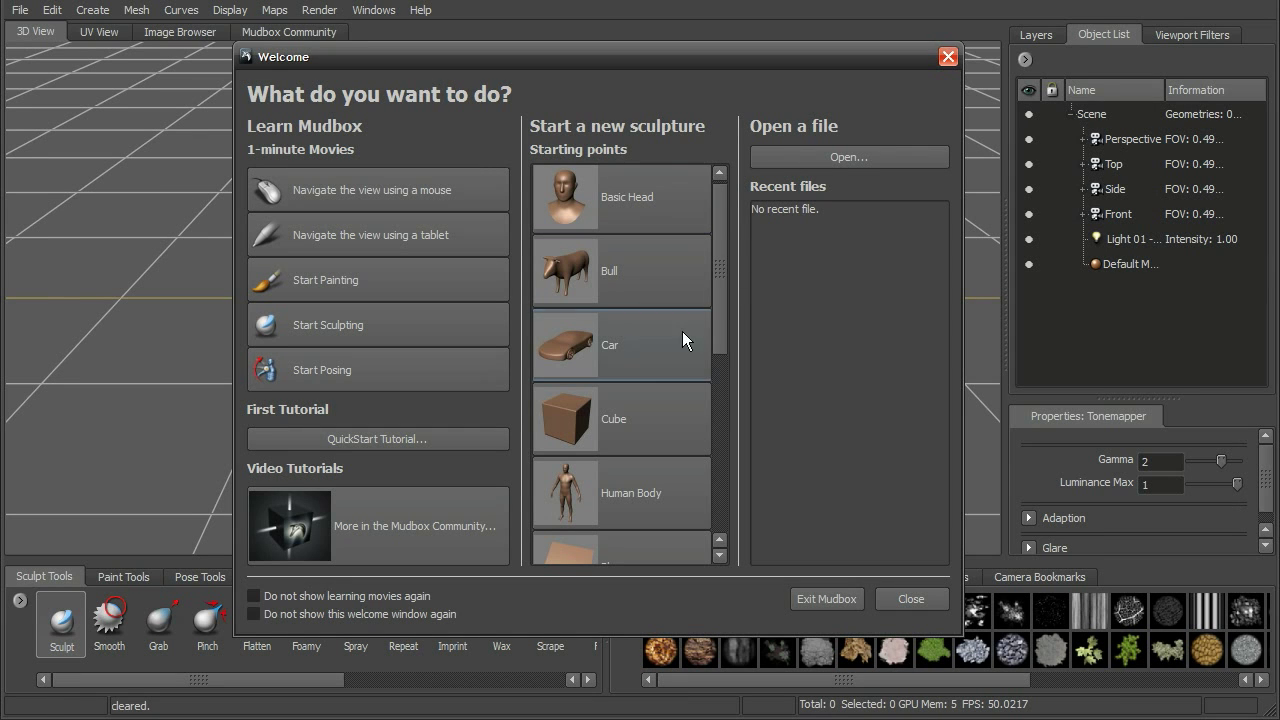
scroll(721, 324, down, 3)
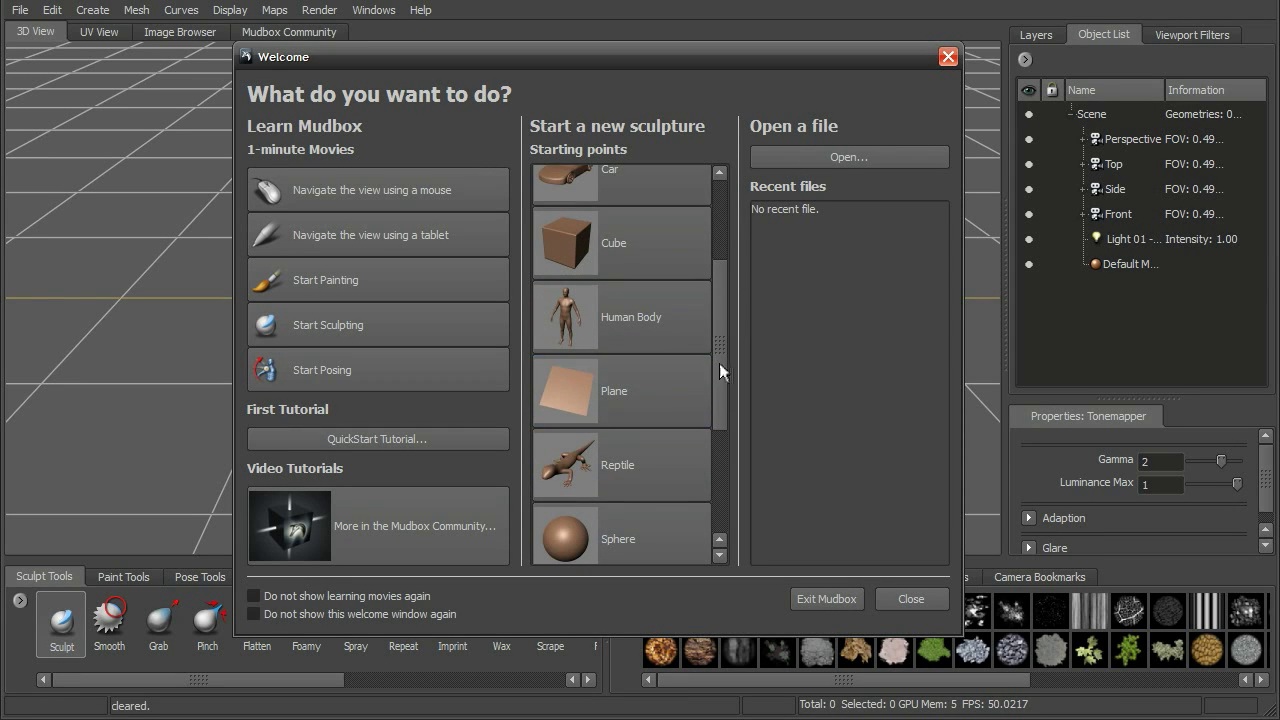
scroll(719, 363, down, 3)
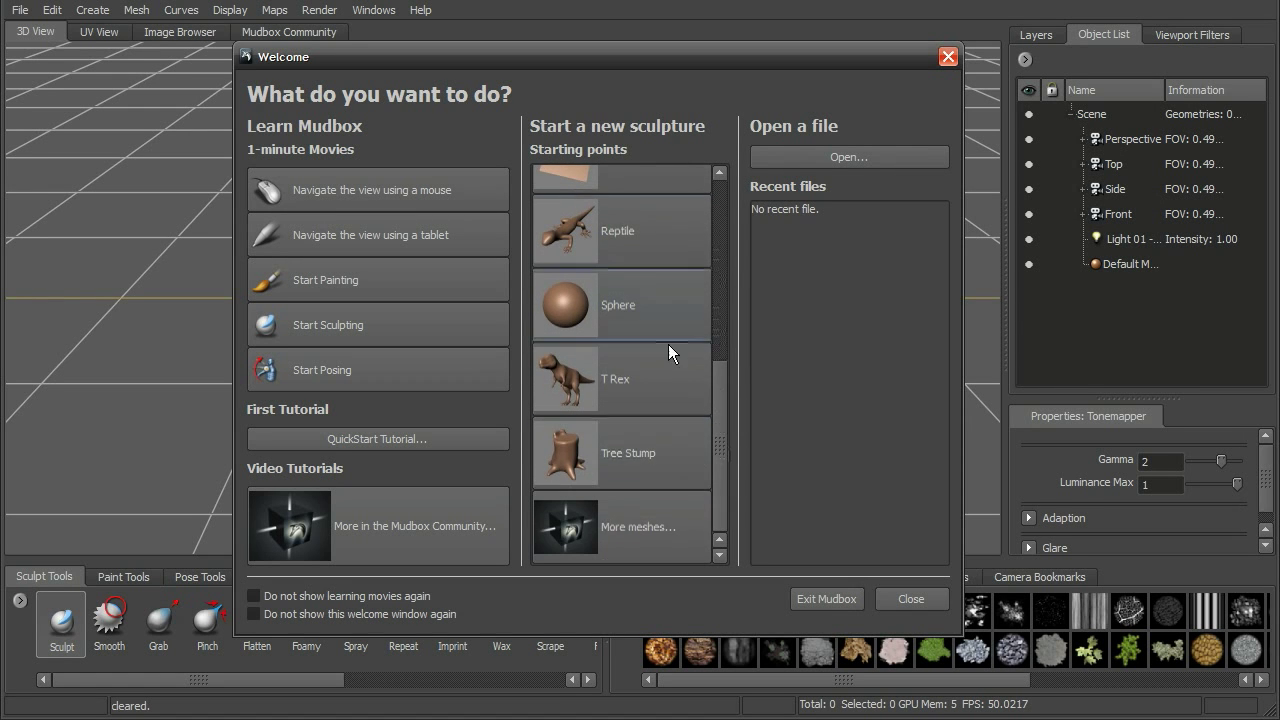
scroll(718, 369, up, 5)
scroll(715, 272, down, 3)
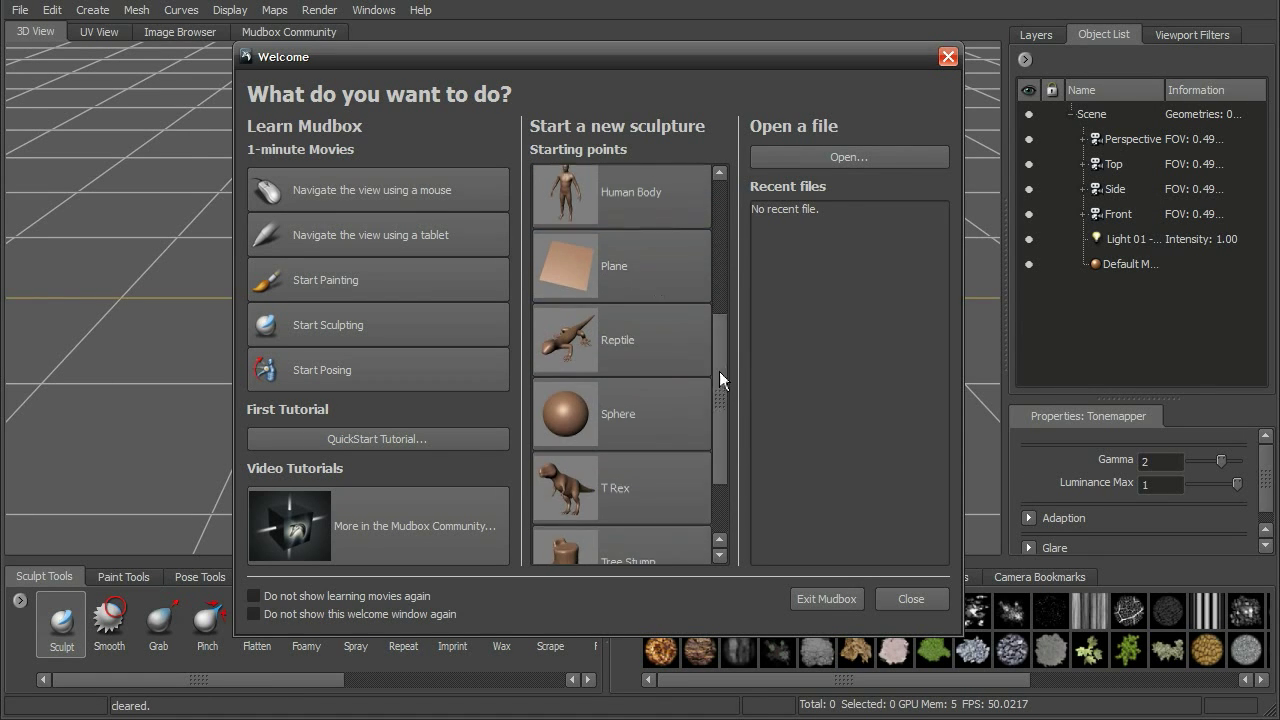
drag(719, 371, 713, 238)
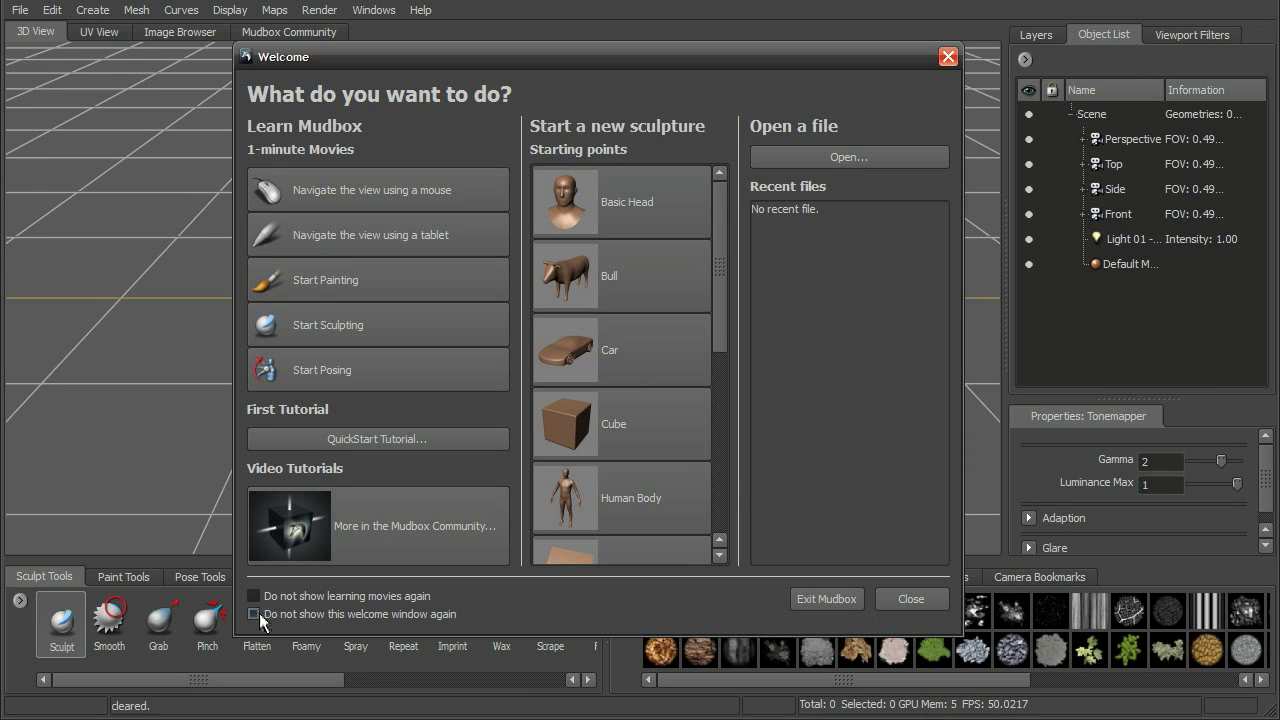
click(910, 599)
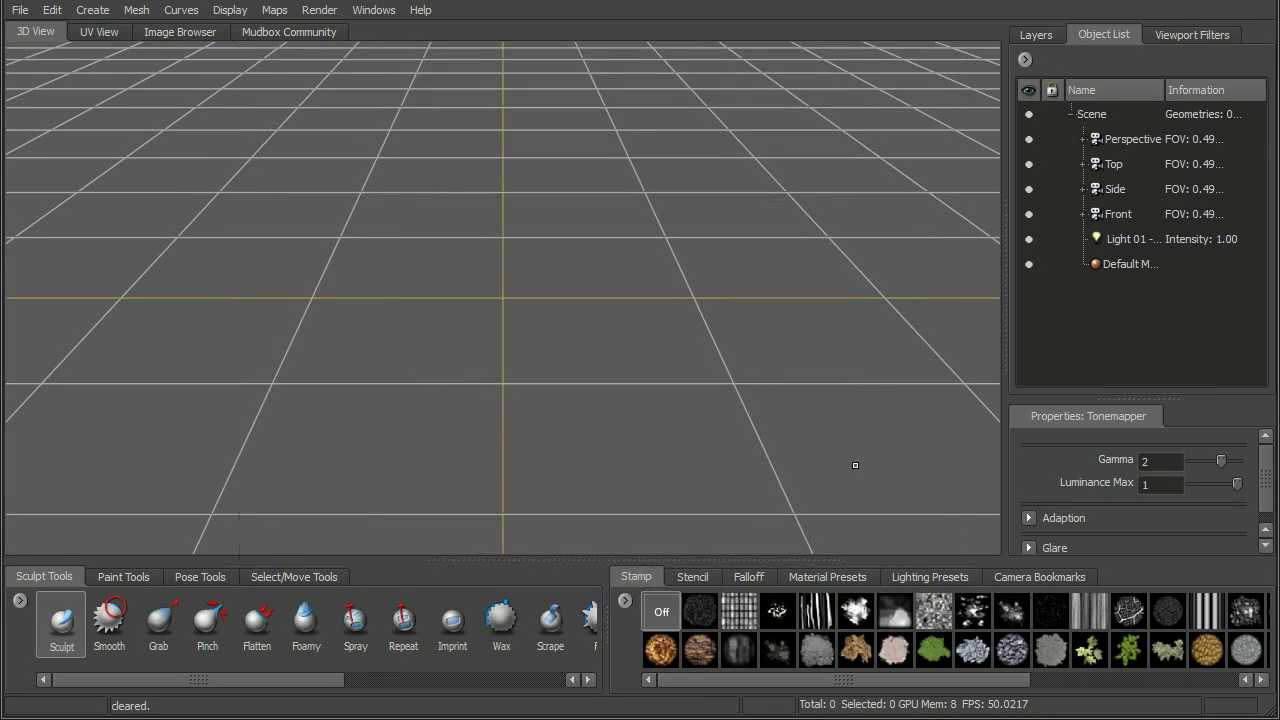
Step: Enlarge the Tonemapper properties area by shortening the object list above it
alt+drag(727, 266, 775, 278)
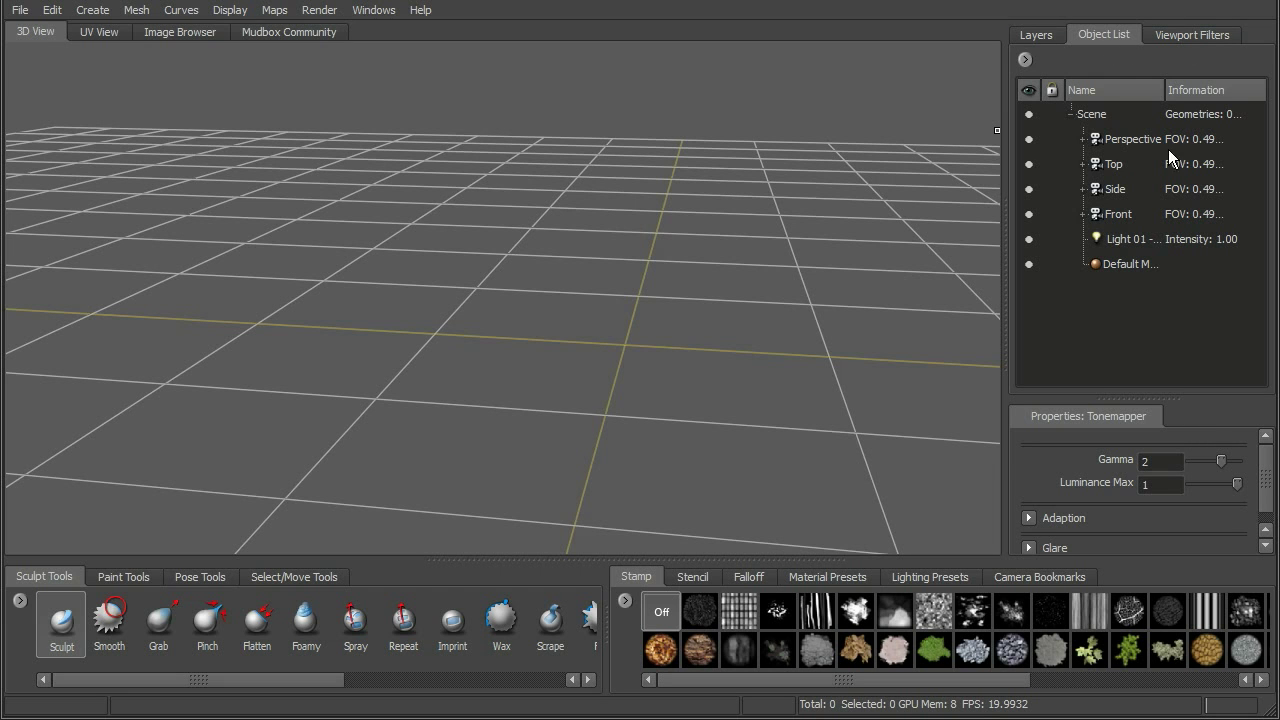
drag(1135, 400, 1130, 343)
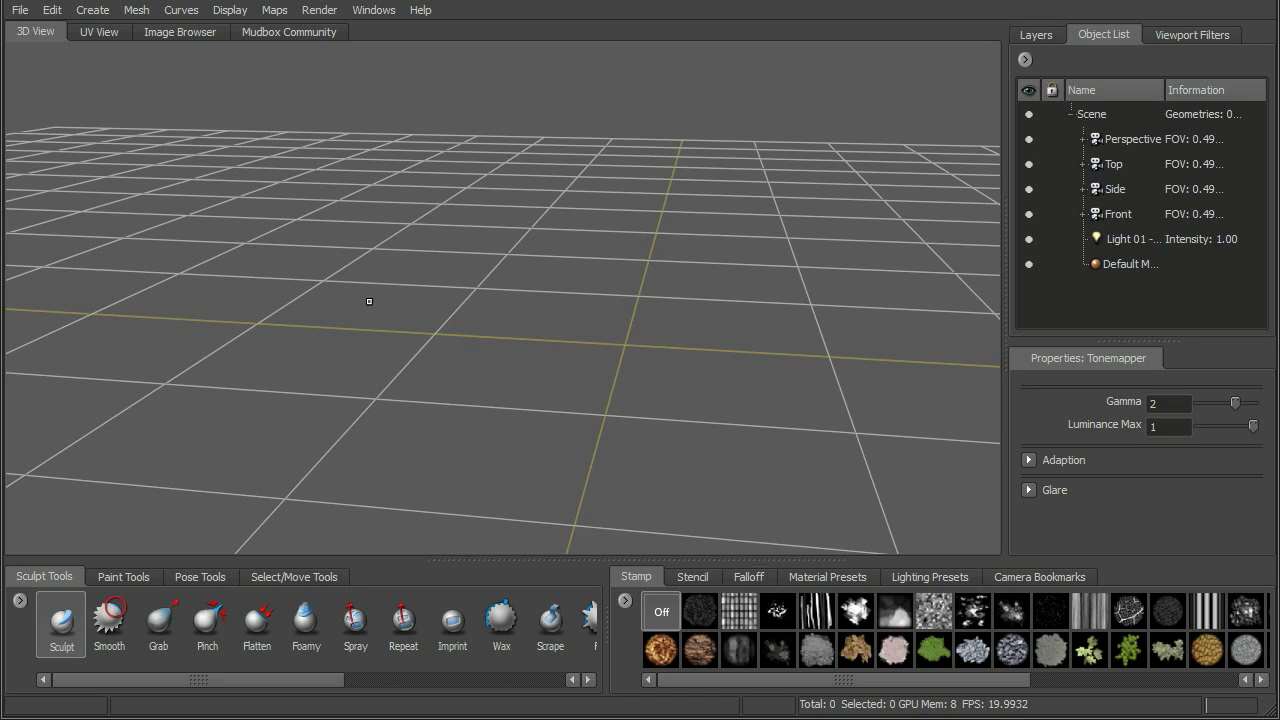
Step: Examine the available file, edit, create, mesh, curves, display, maps, render, windows and help commands without running any
click(21, 12)
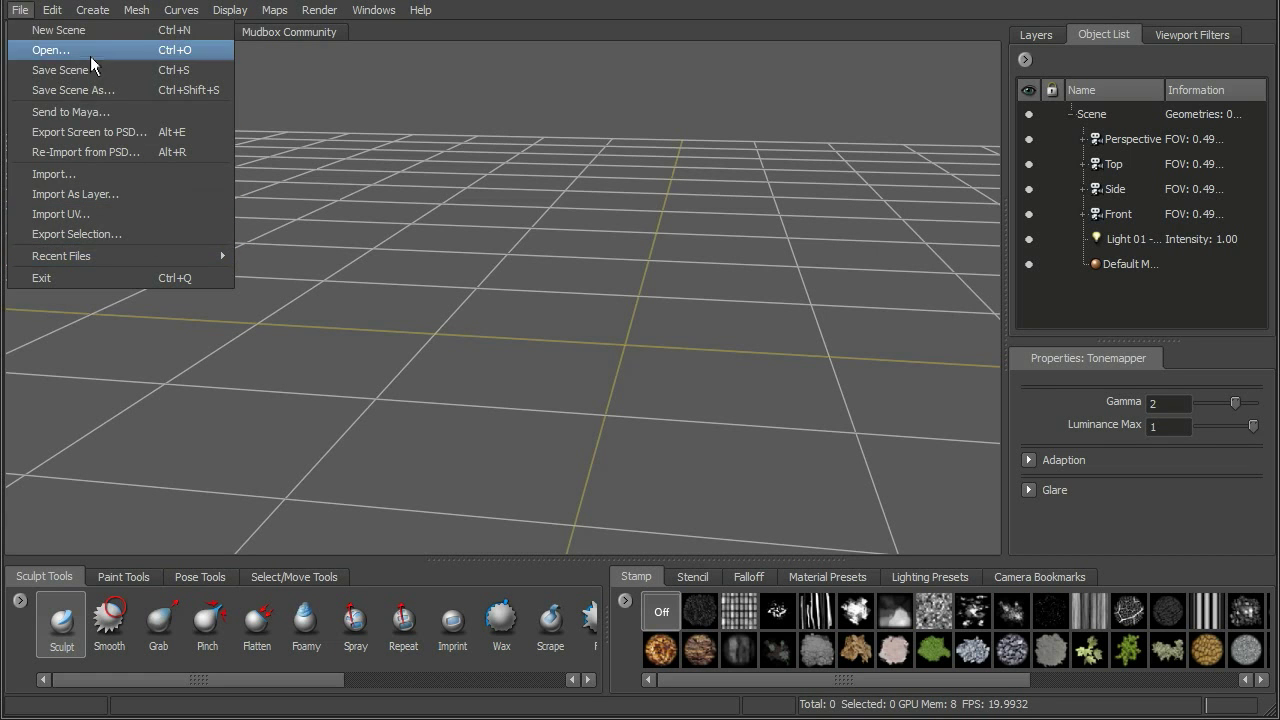
mouse_move(52, 10)
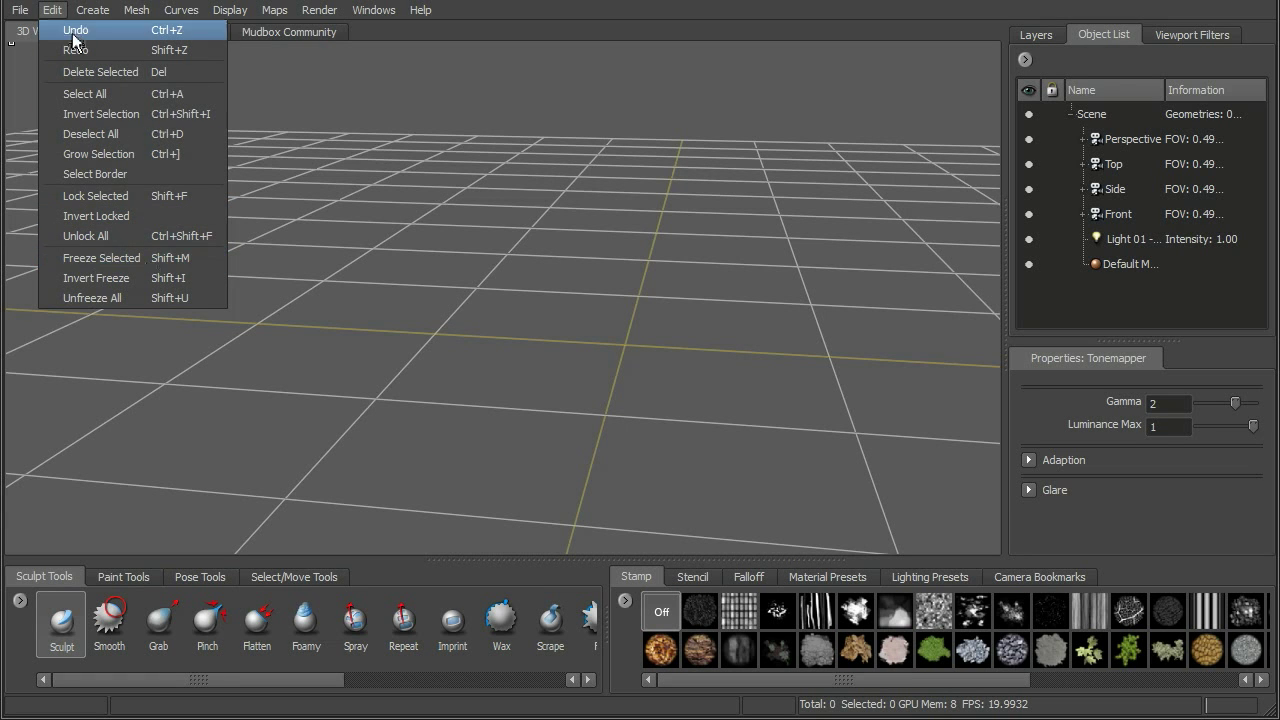
mouse_move(96, 15)
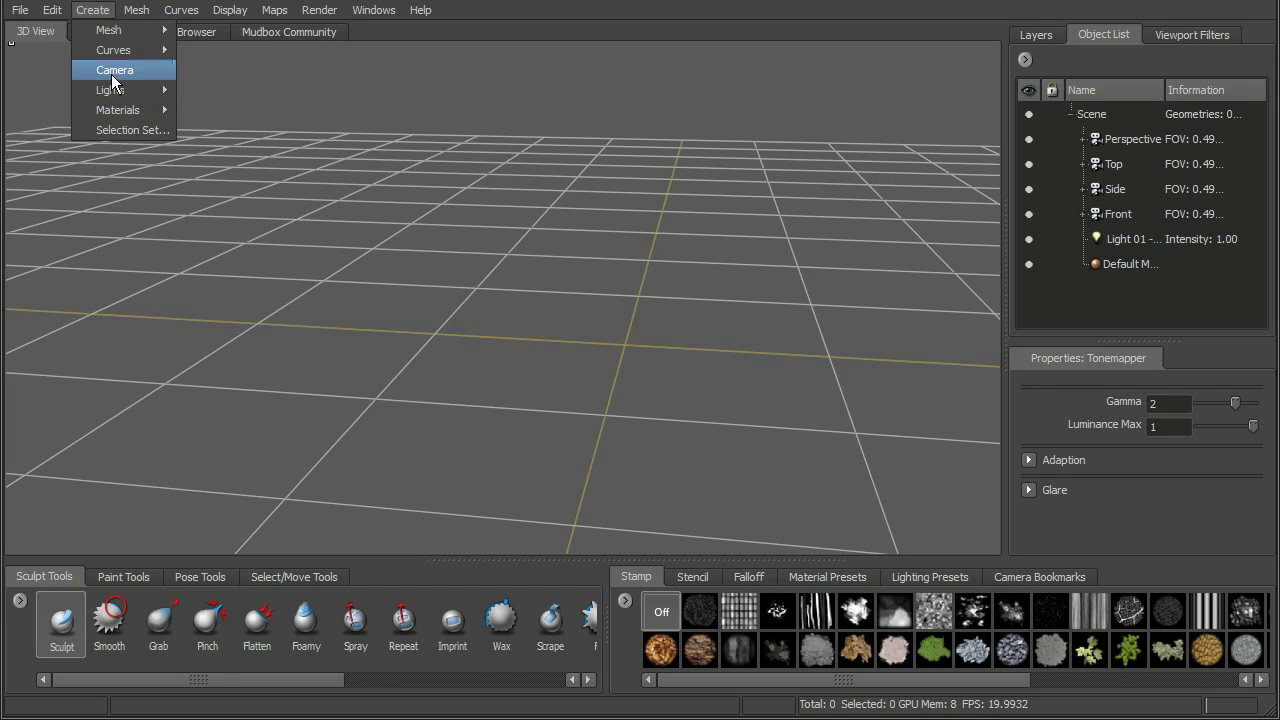
mouse_move(114, 40)
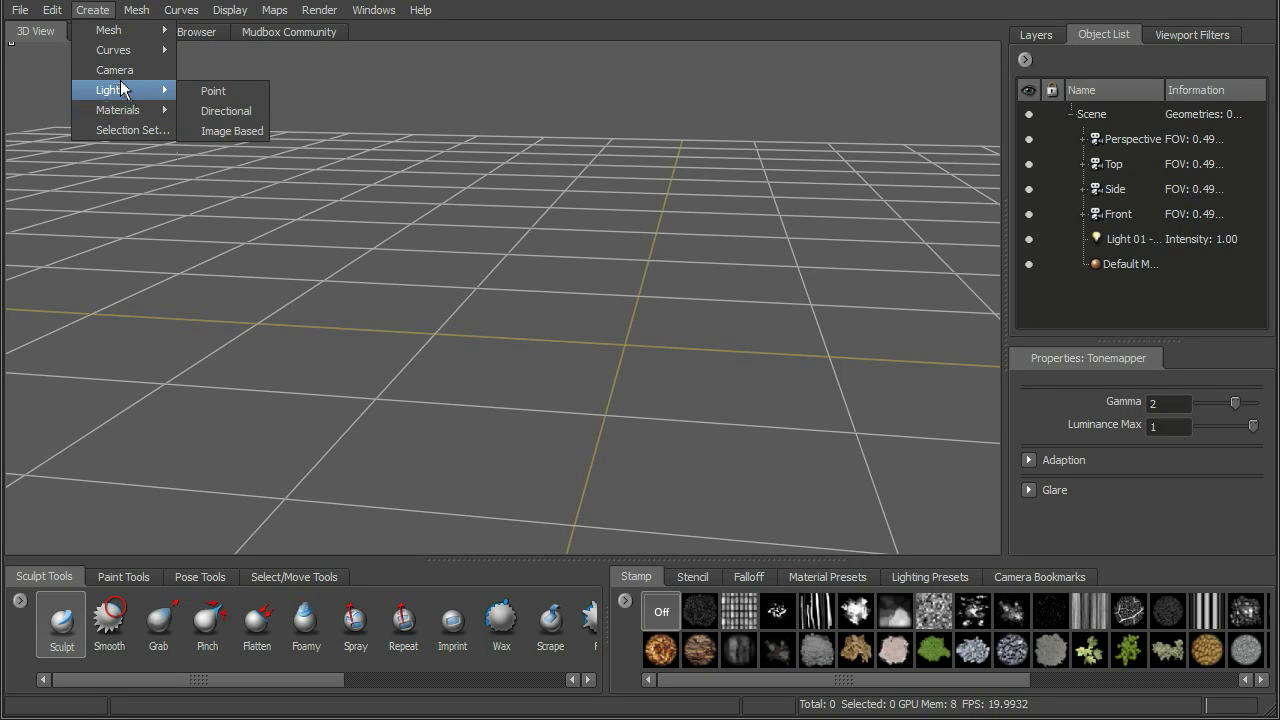
mouse_move(135, 14)
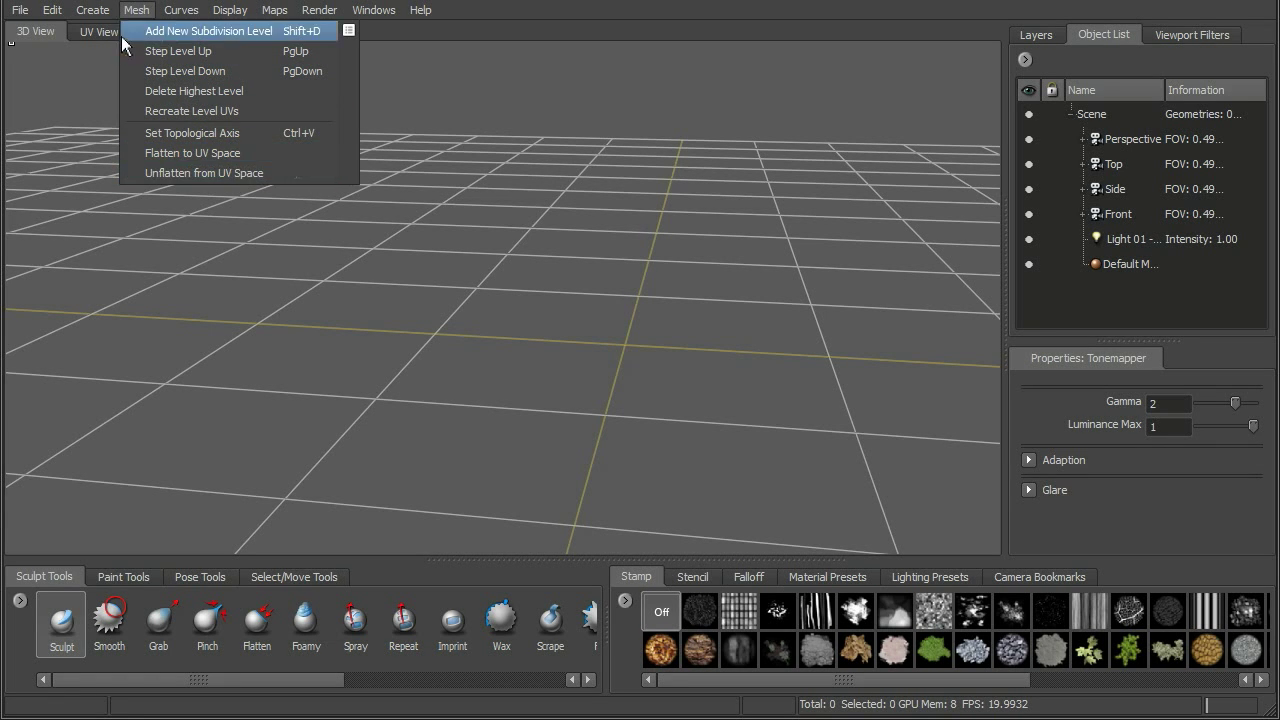
mouse_move(190, 17)
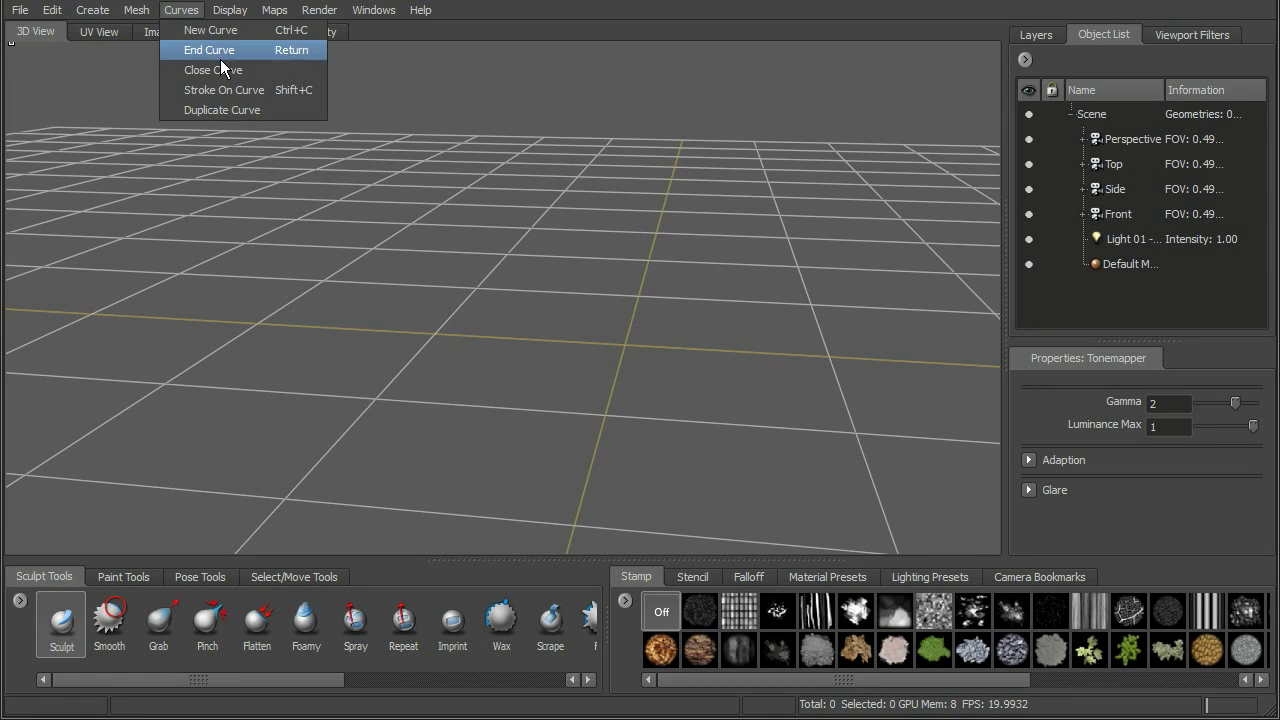
mouse_move(238, 16)
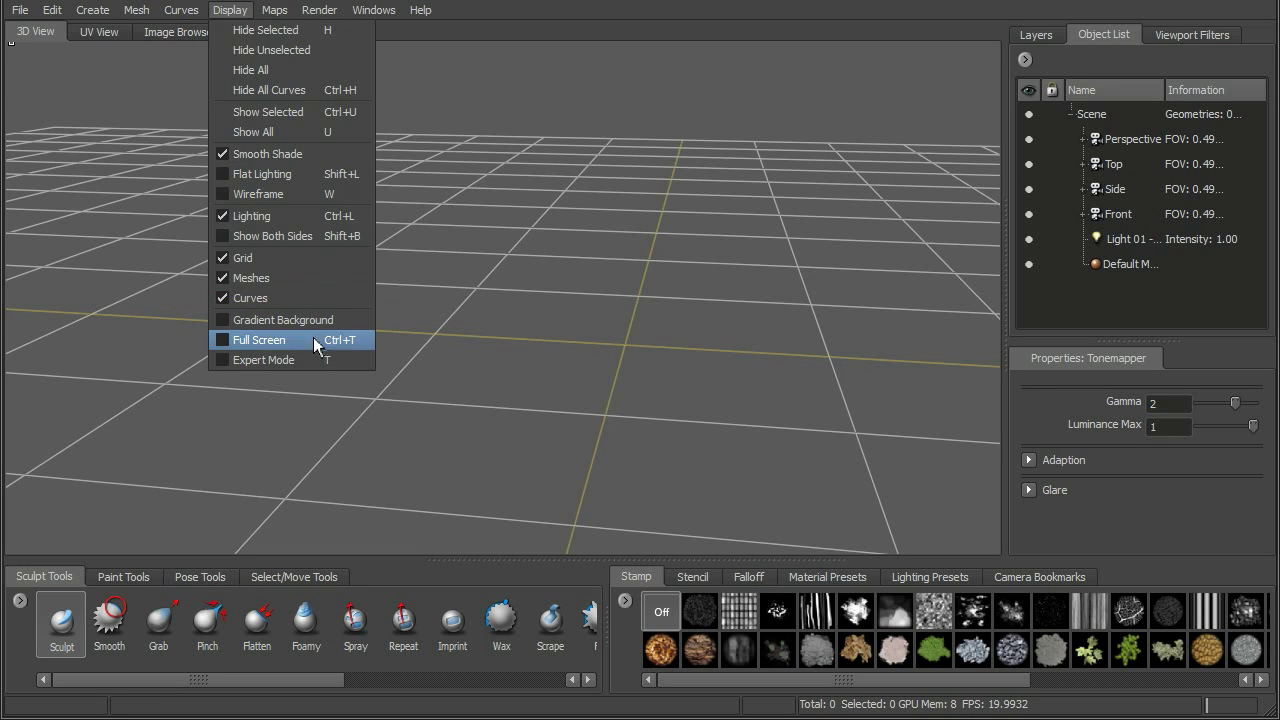
mouse_move(277, 14)
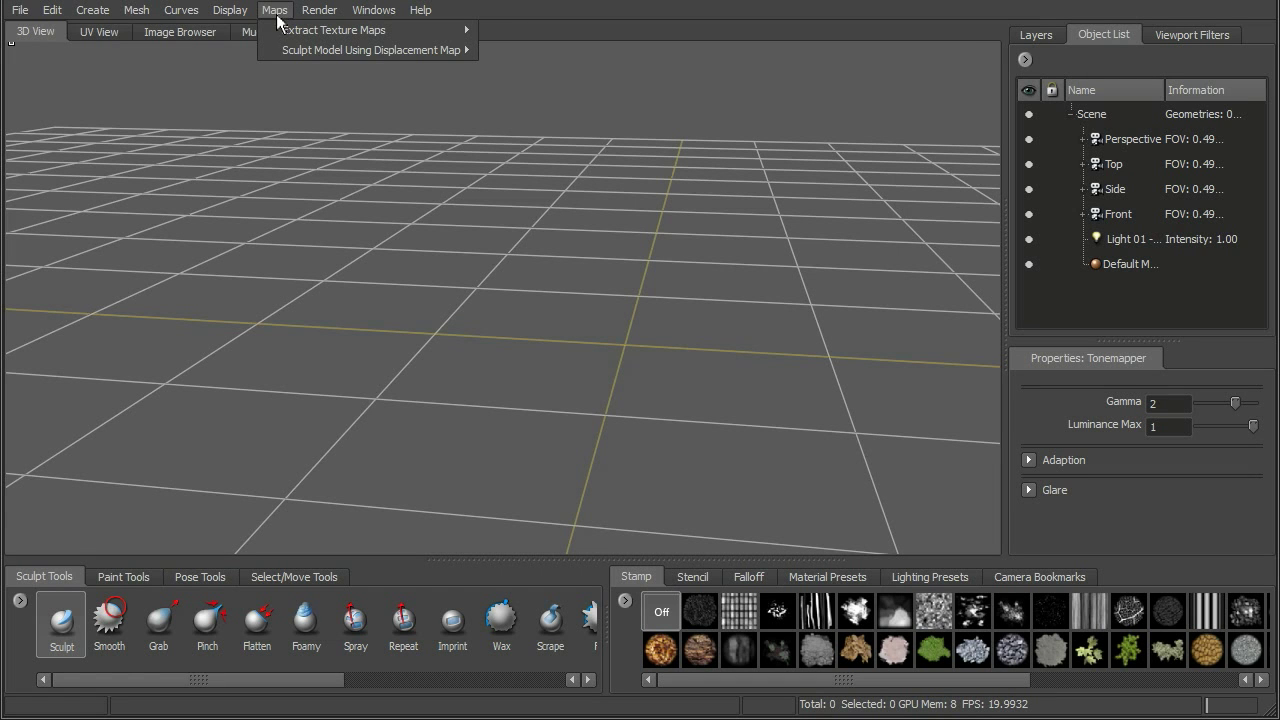
mouse_move(282, 46)
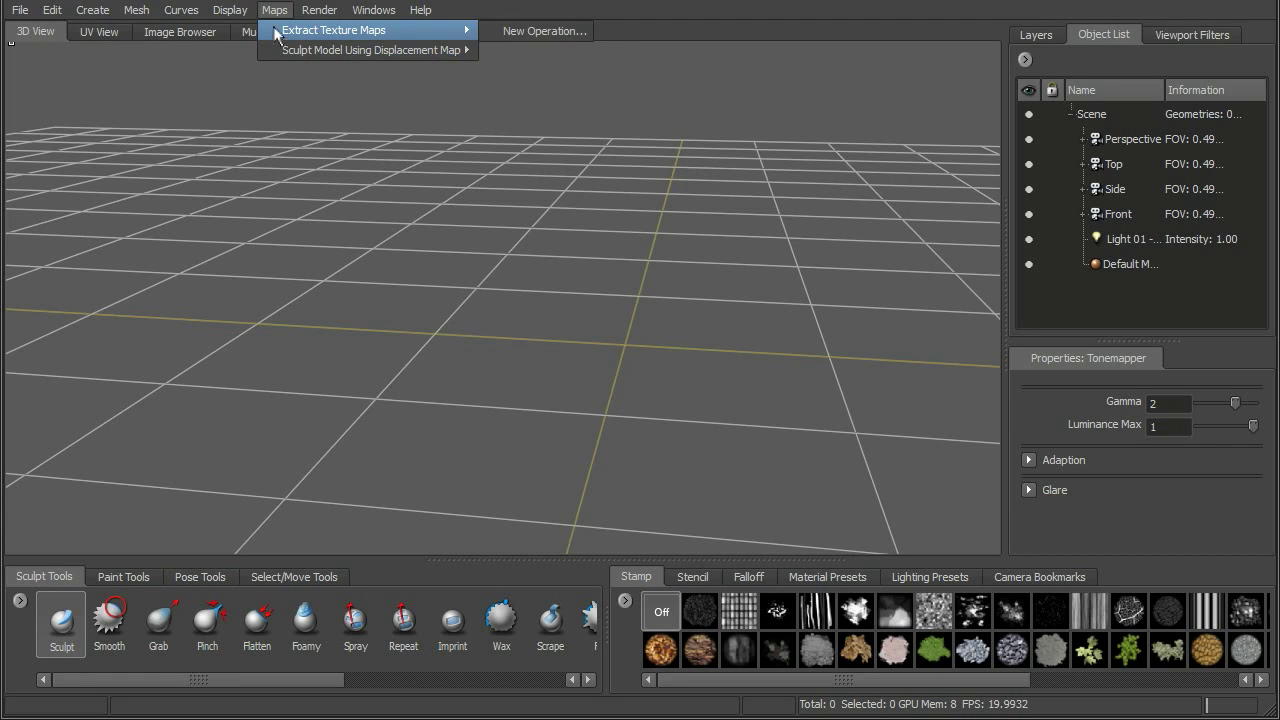
mouse_move(316, 10)
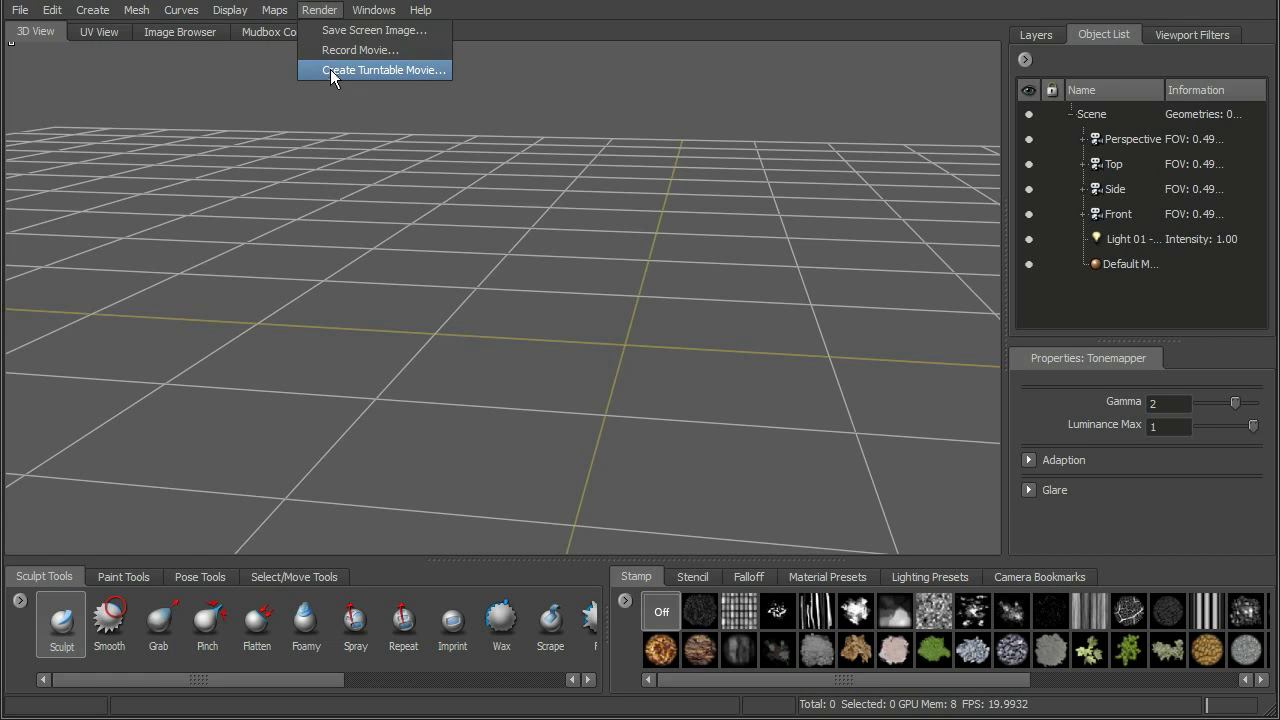
mouse_move(369, 15)
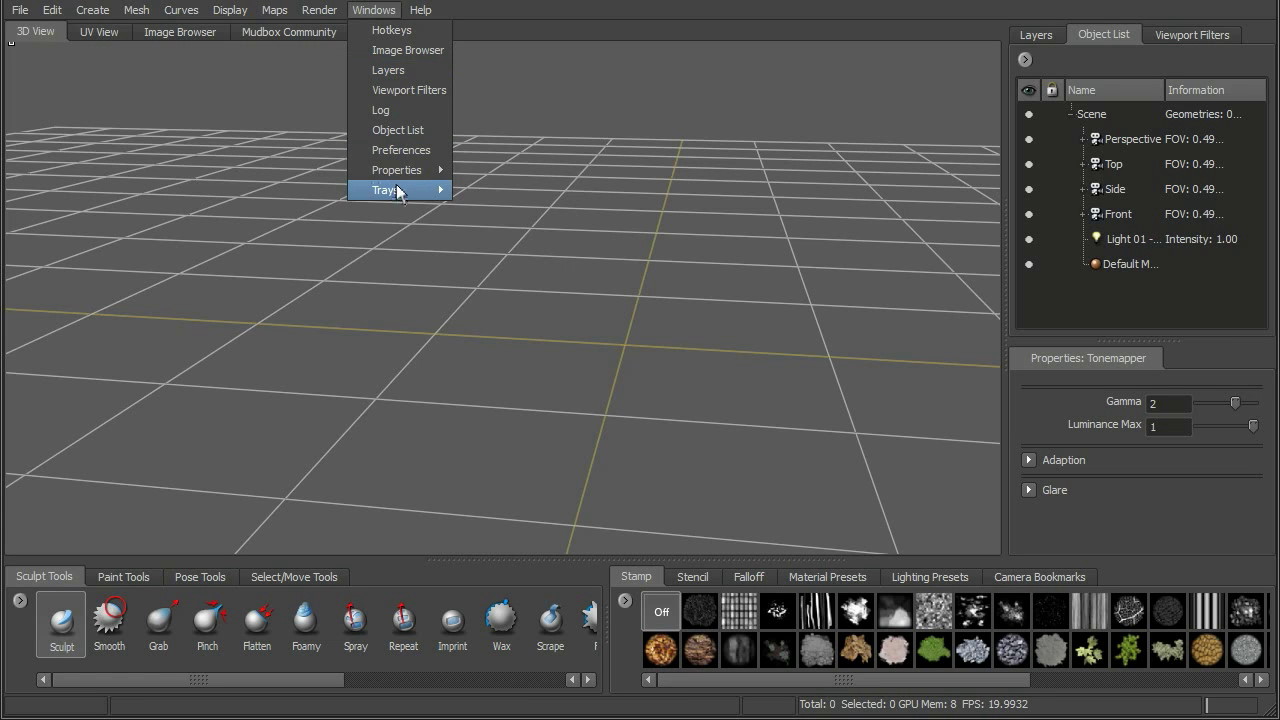
mouse_move(424, 190)
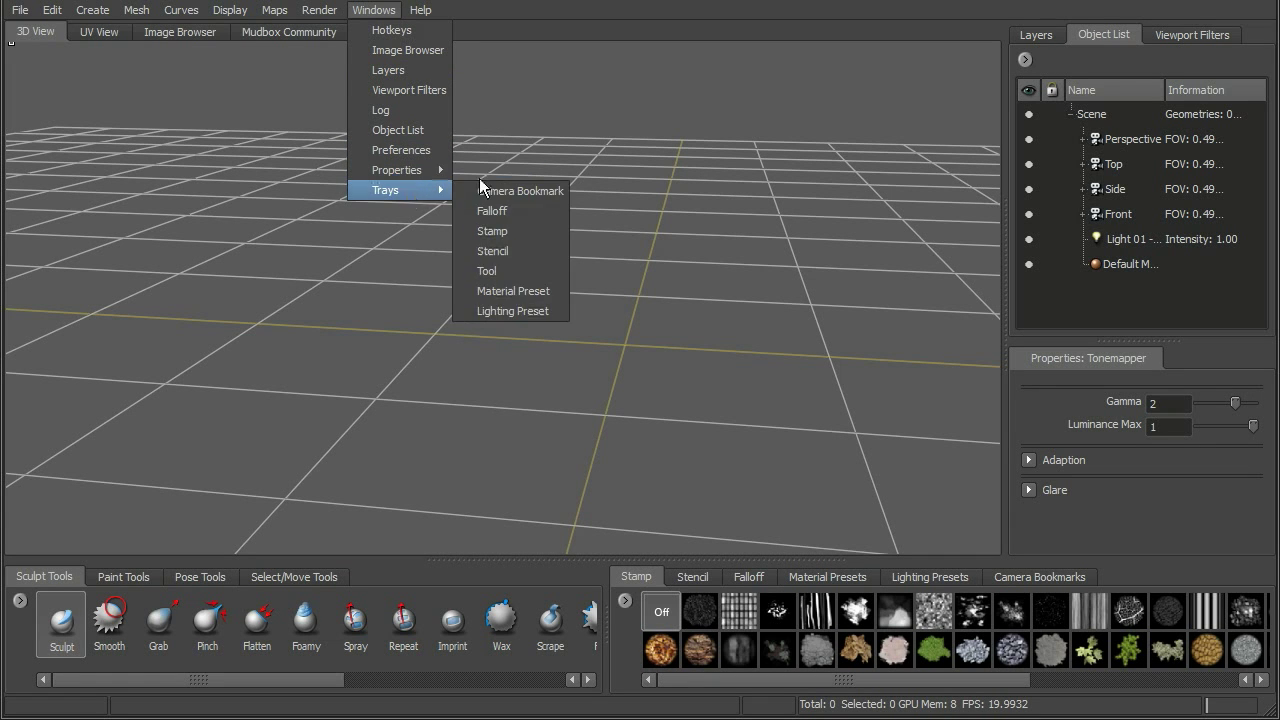
mouse_move(428, 18)
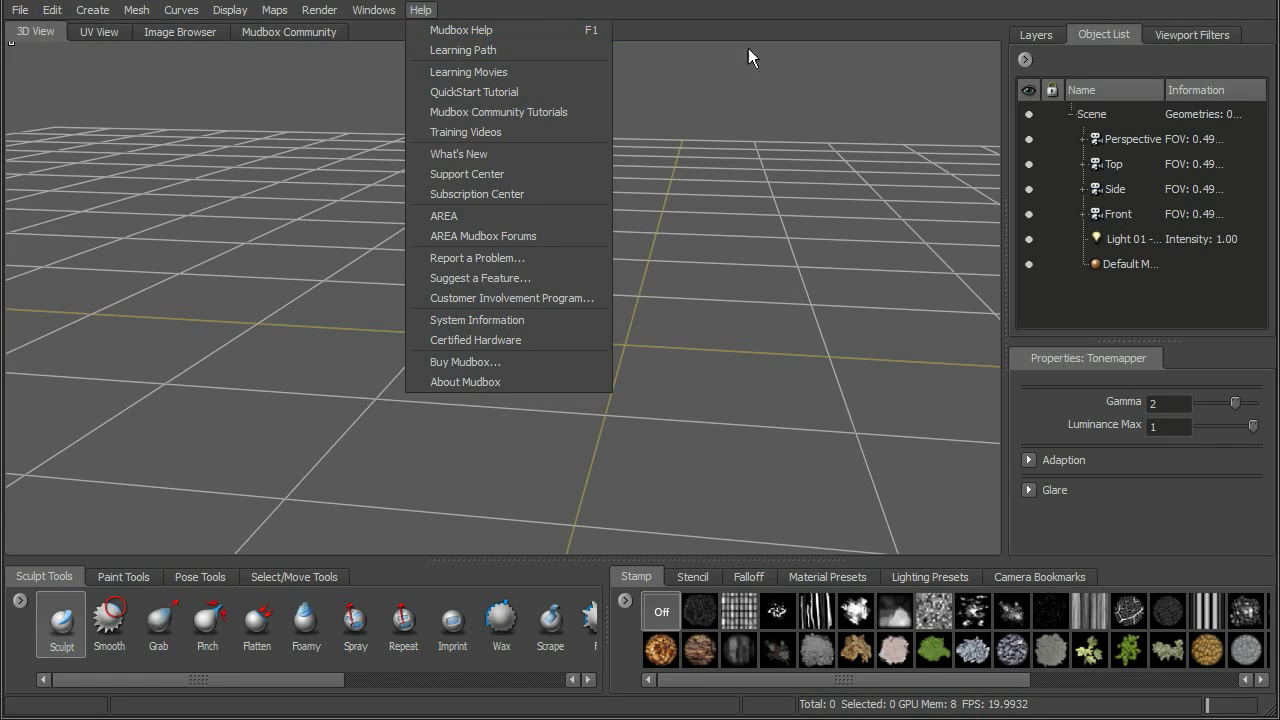
click(711, 34)
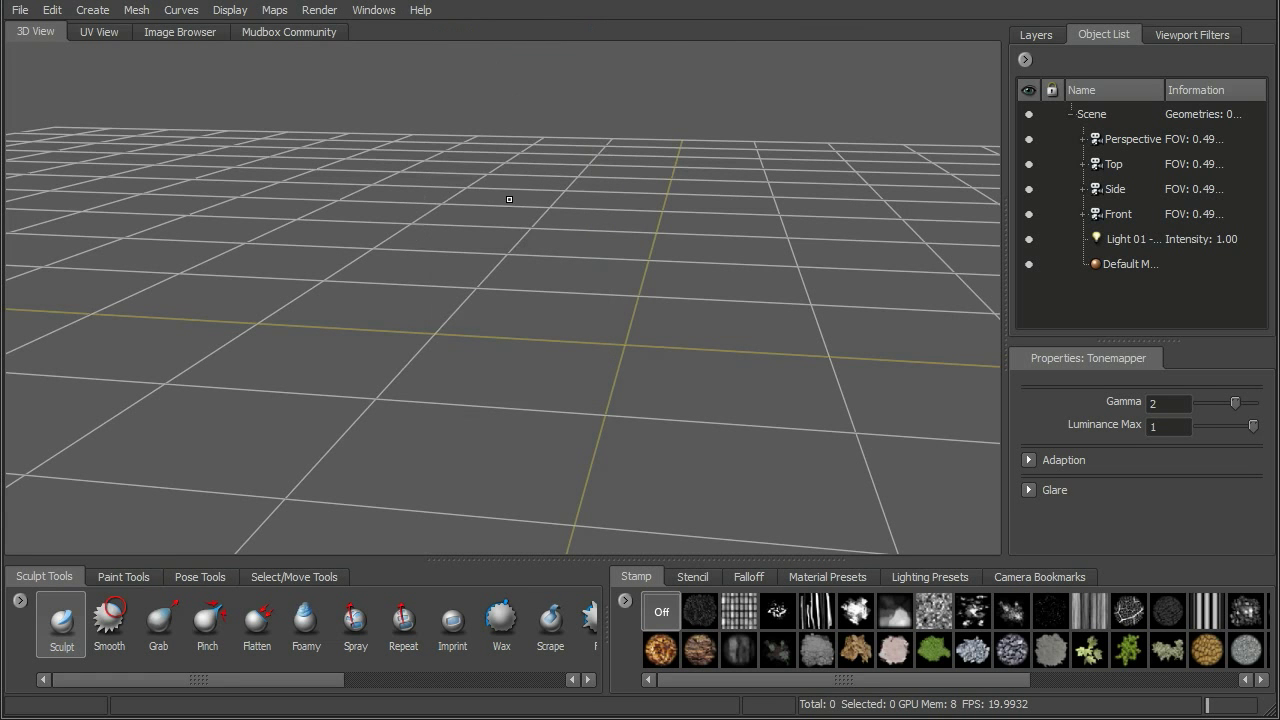
Step: Show the UV workspace, and switch to the Image Browser with a wider thumbnail area
alt+drag(677, 286, 186, 152)
click(101, 33)
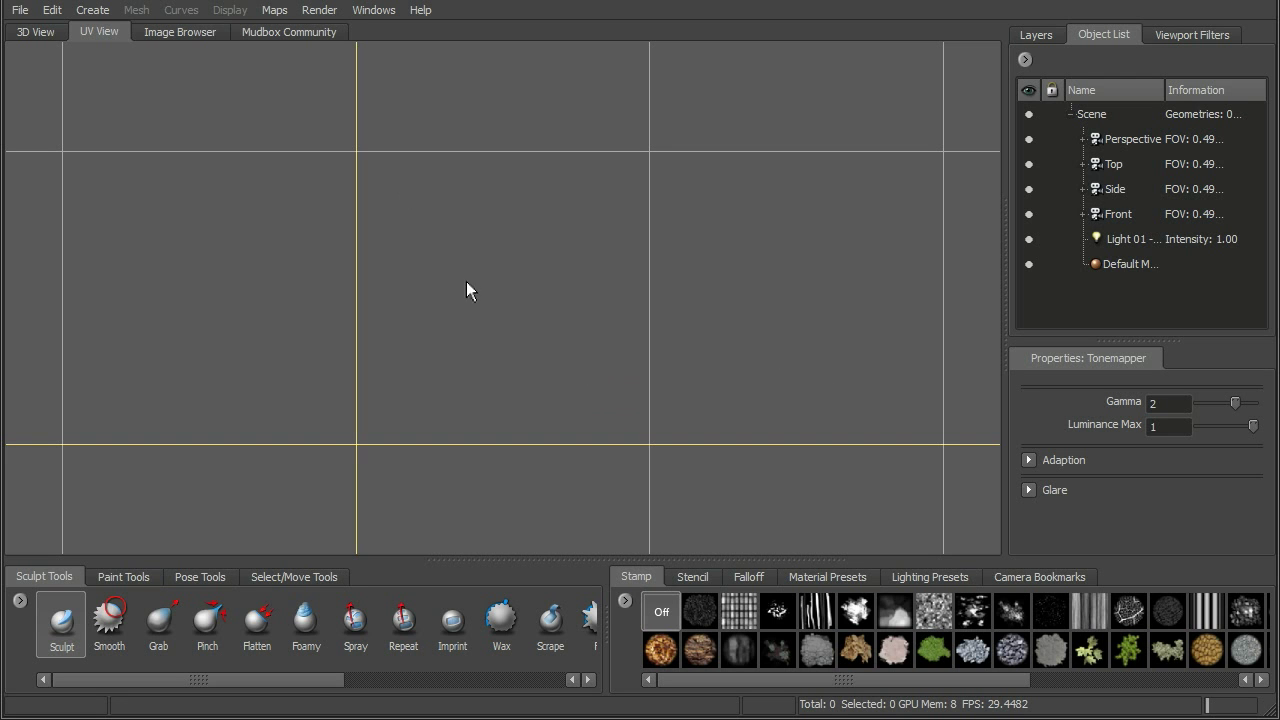
click(172, 35)
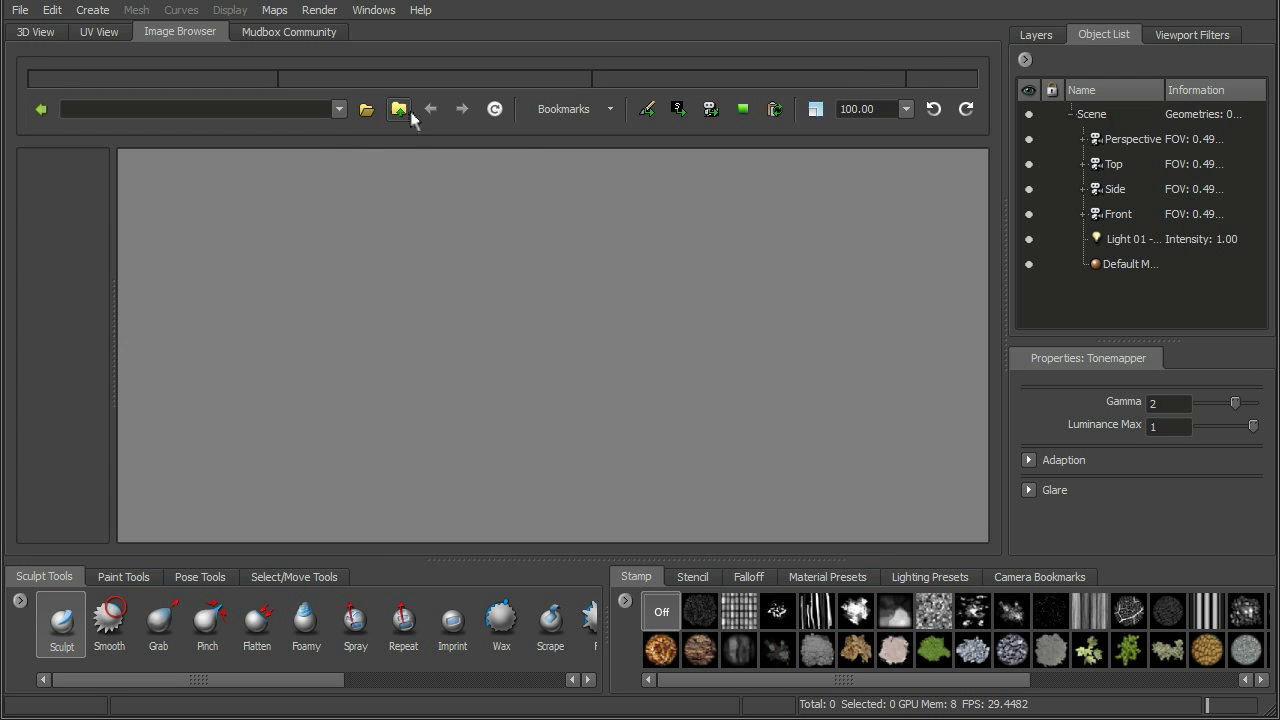
drag(112, 284, 395, 293)
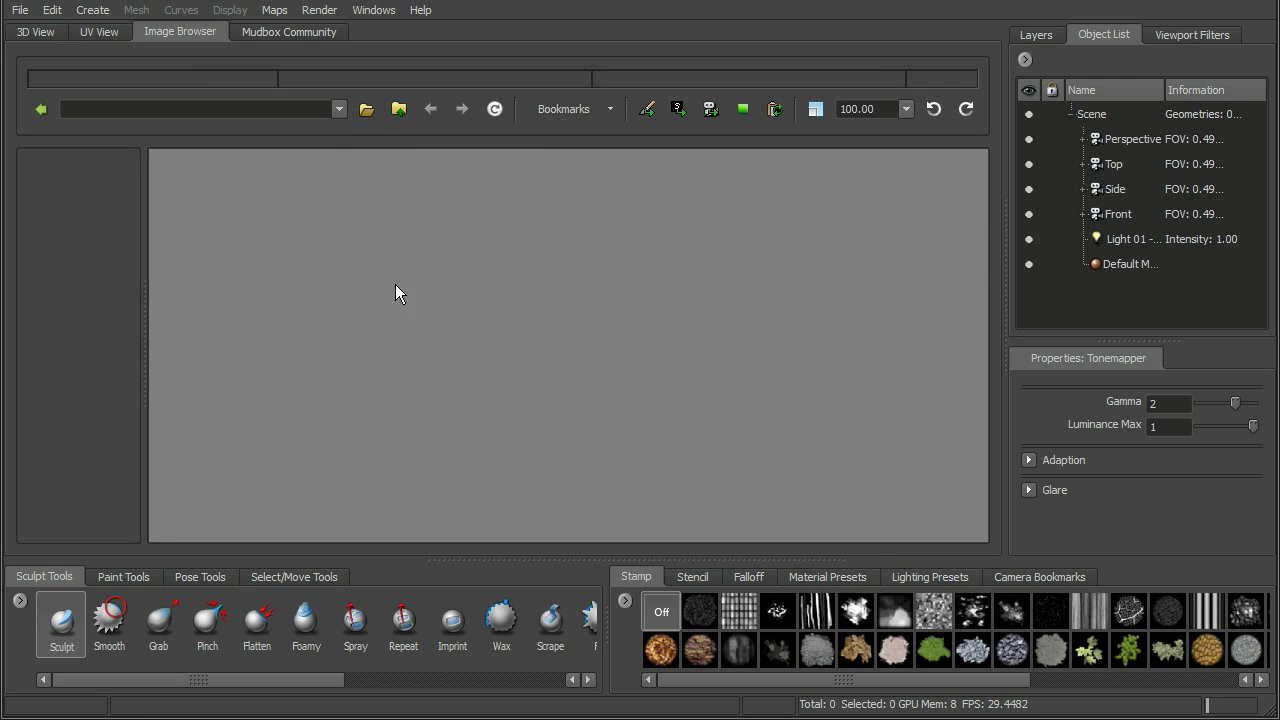
Step: Load the Mudbox Textures folder in the Image Browser and display NormalsMat.png
click(368, 108)
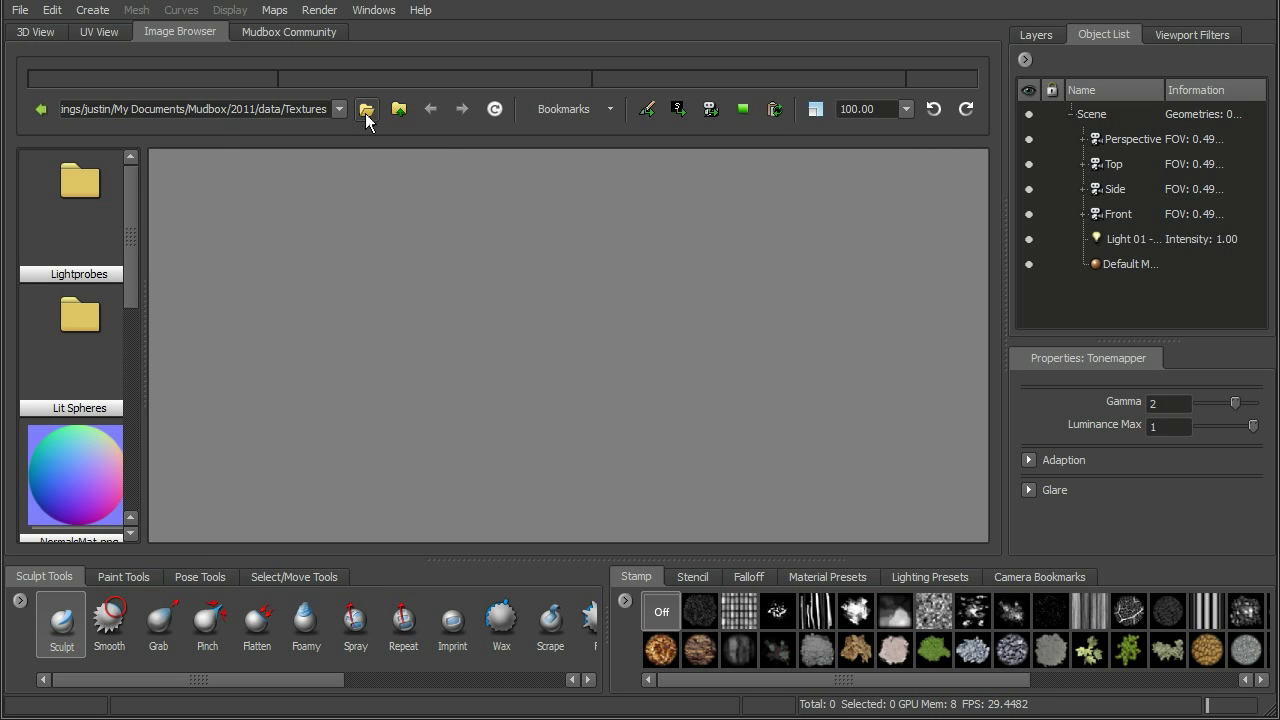
drag(126, 240, 142, 327)
click(93, 325)
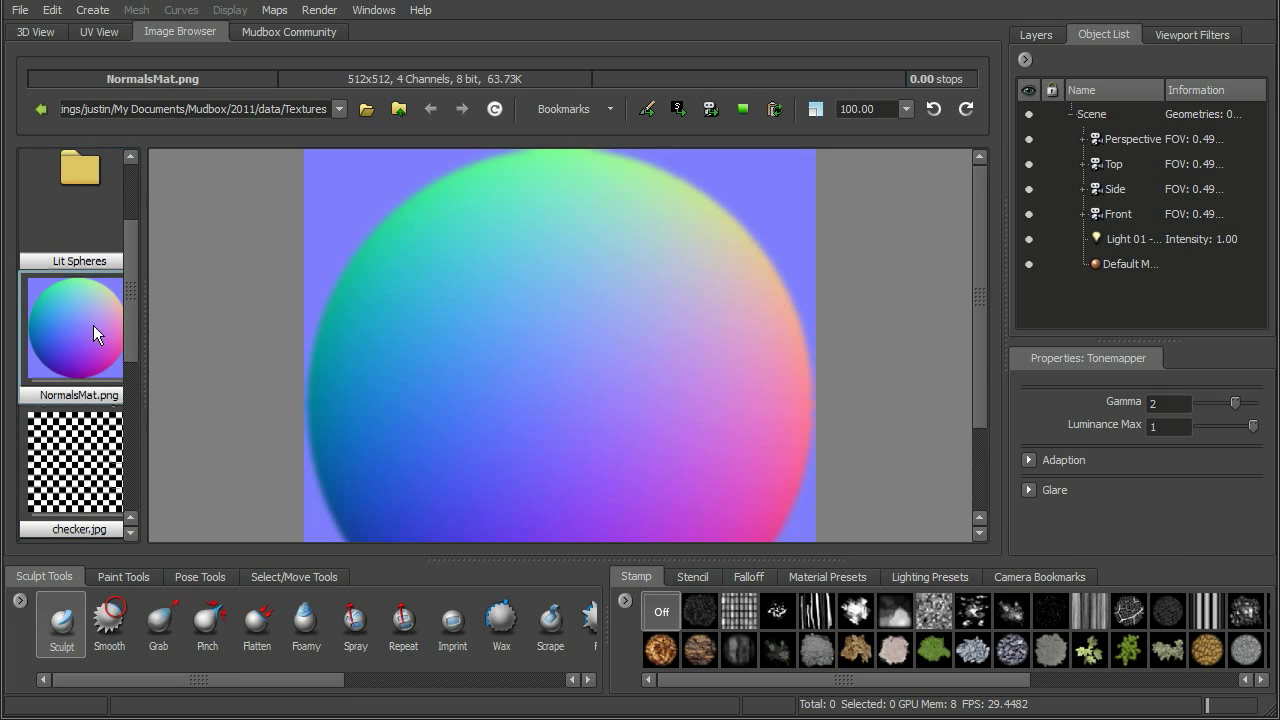
drag(977, 290, 941, 223)
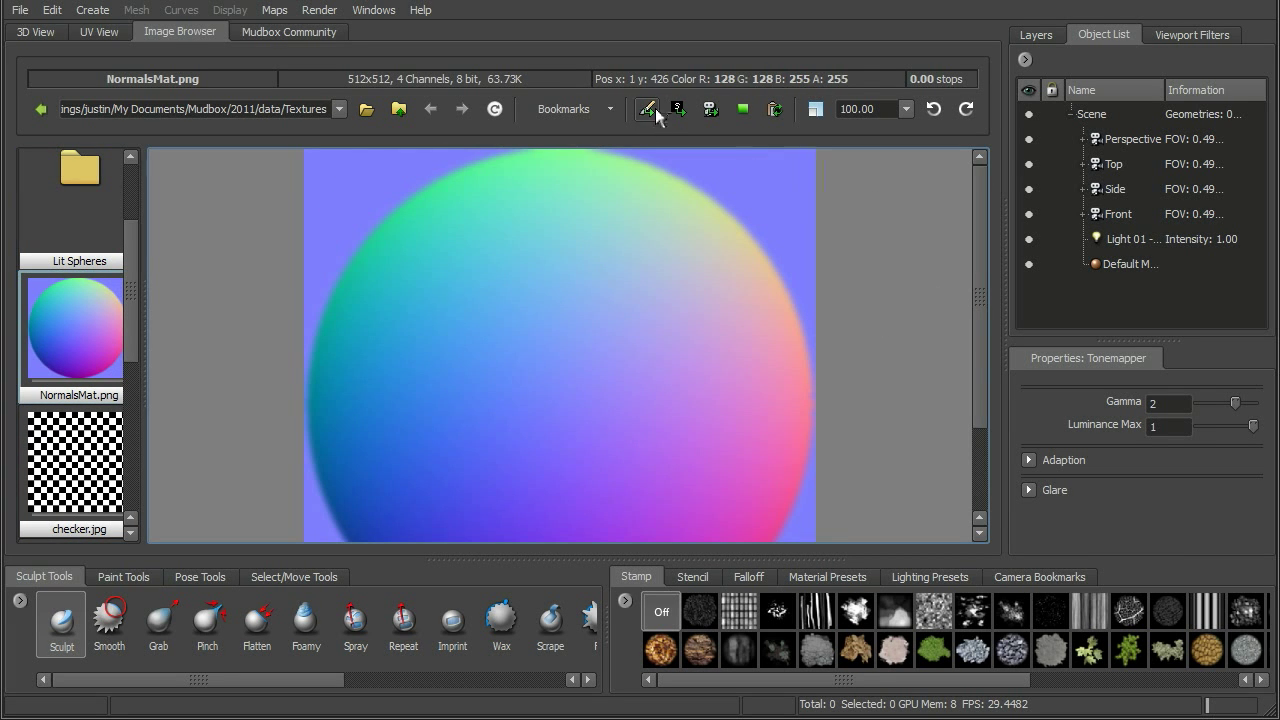
drag(981, 248, 946, 183)
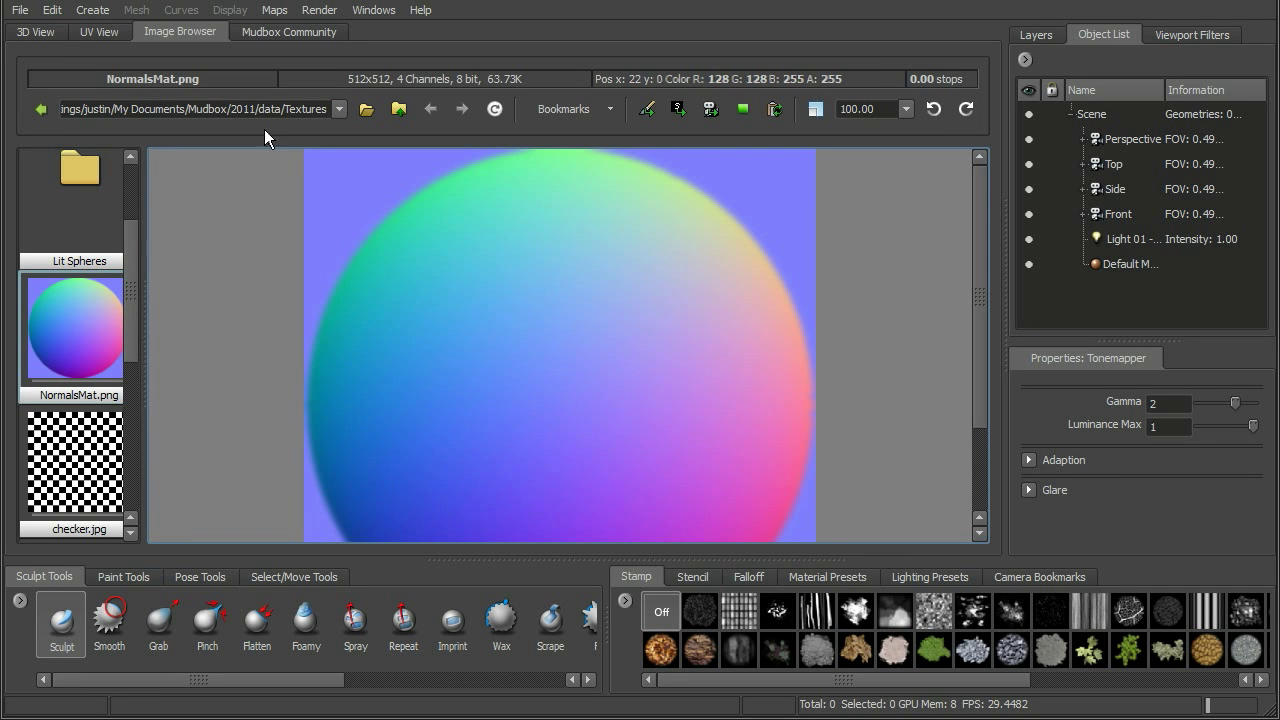
Step: Browse the gallery on the Mudbox Community page and expand its Library section
click(263, 32)
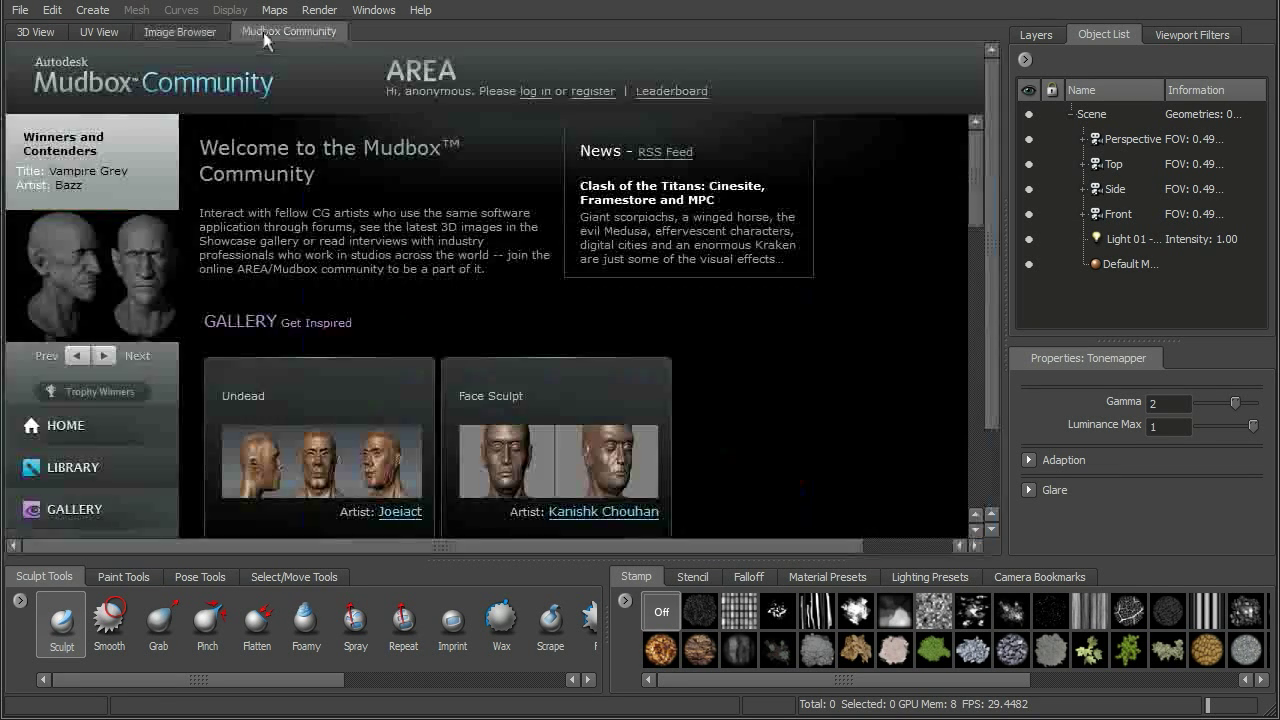
drag(977, 203, 962, 232)
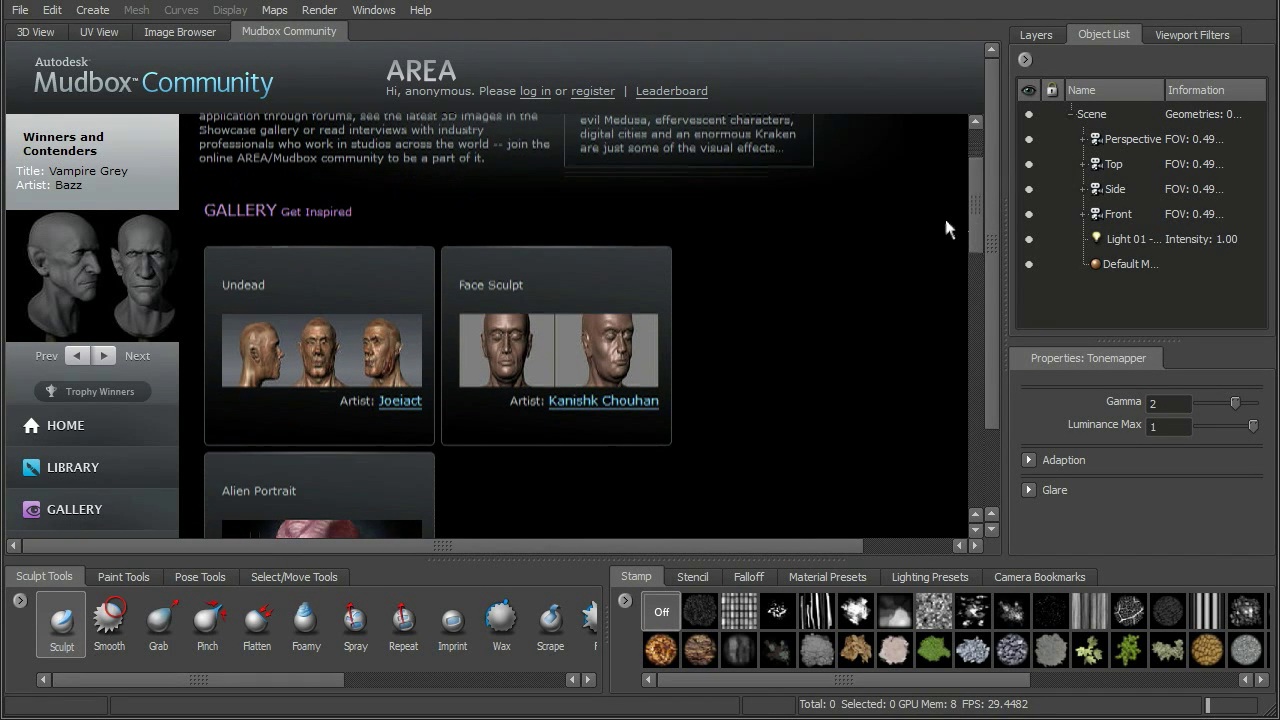
scroll(976, 203, down, 2)
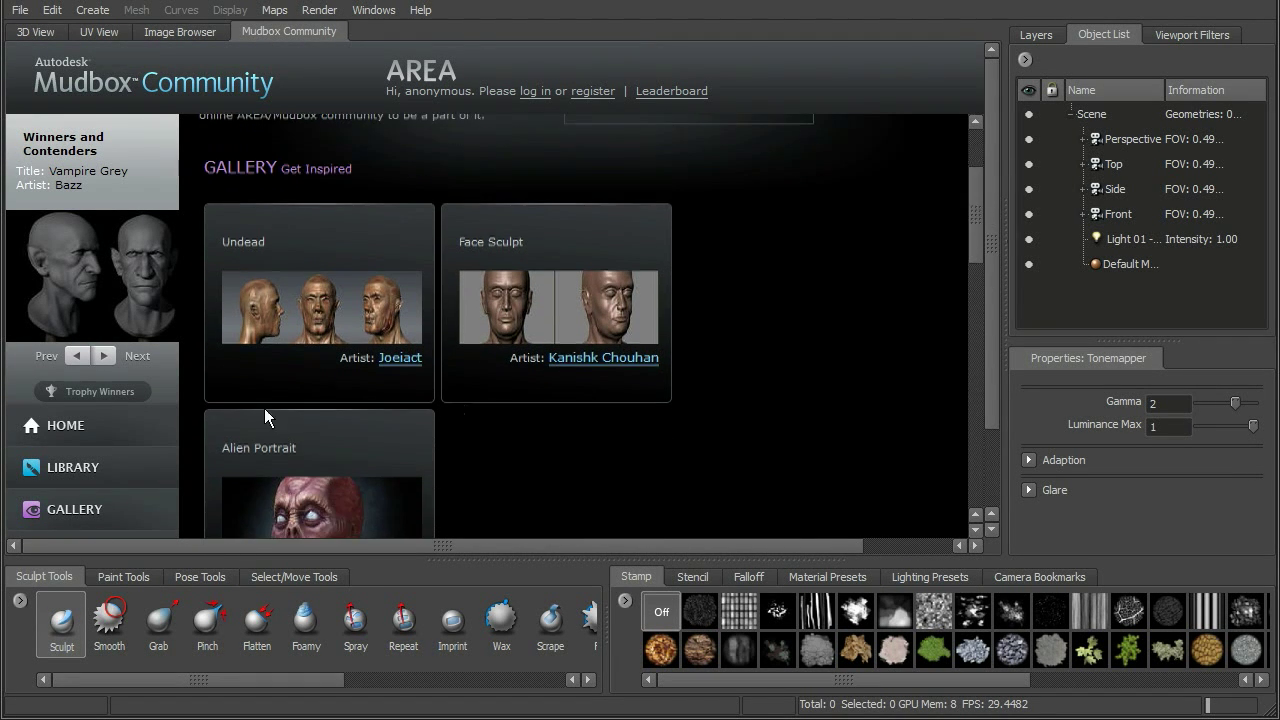
click(86, 476)
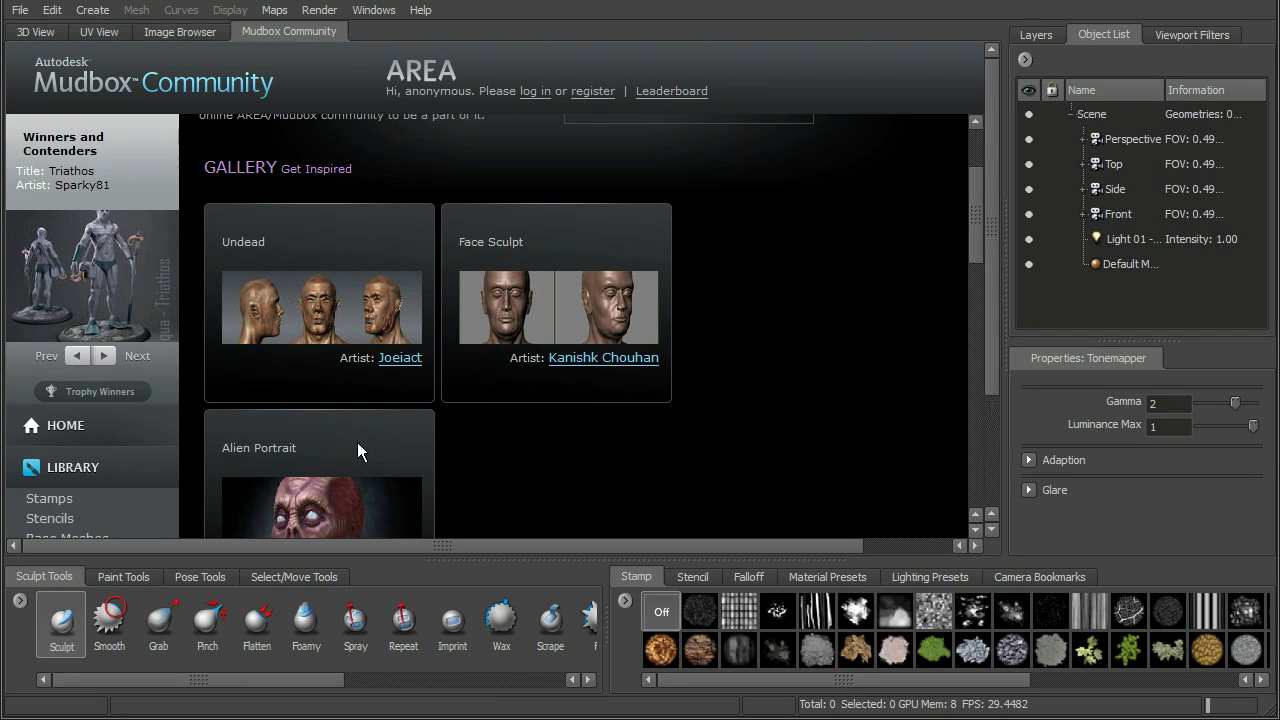
scroll(974, 226, down, 4)
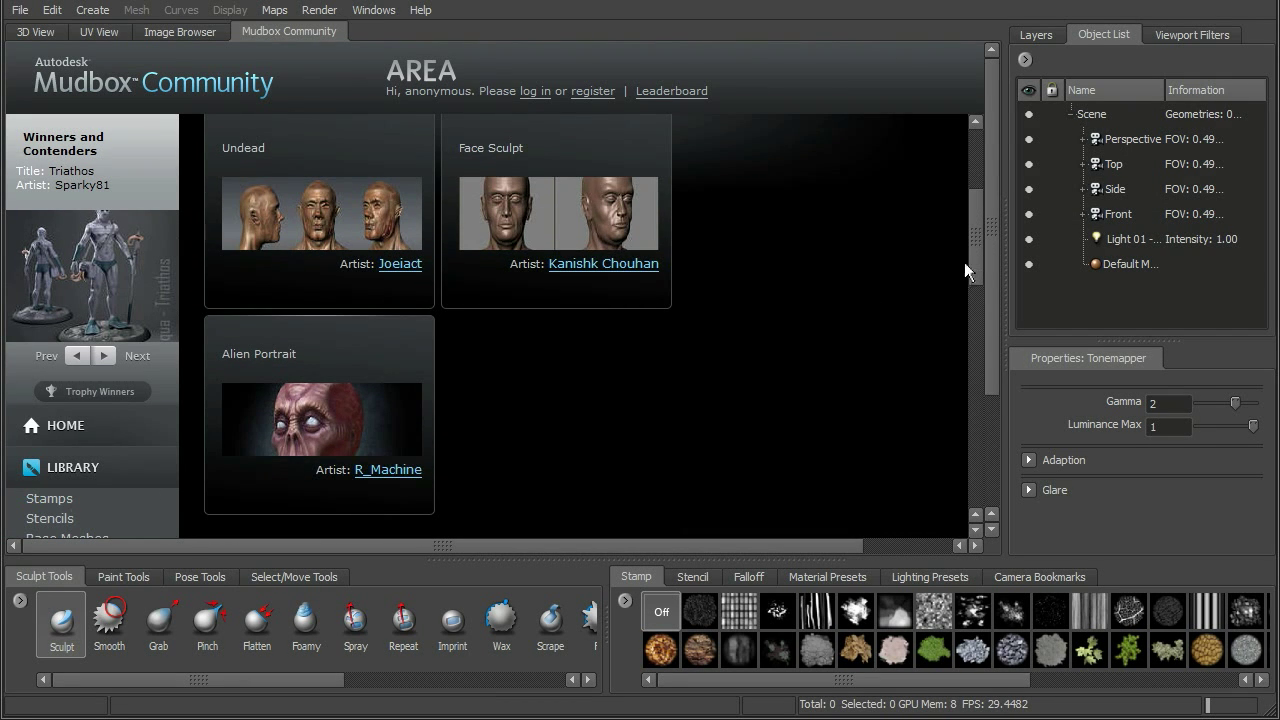
Step: Browse the Mudbox Community page from the gallery to the Library section and back, and return to the 3D View
scroll(964, 262, down, 4)
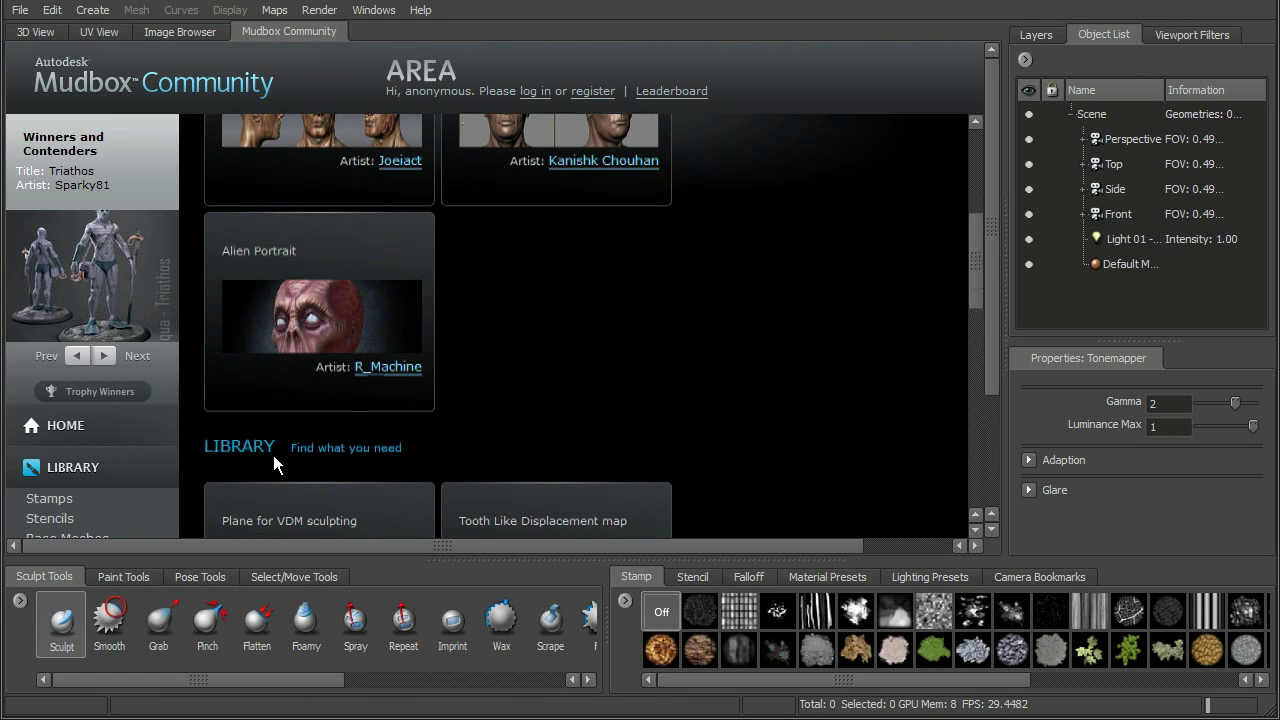
scroll(990, 340, down, 5)
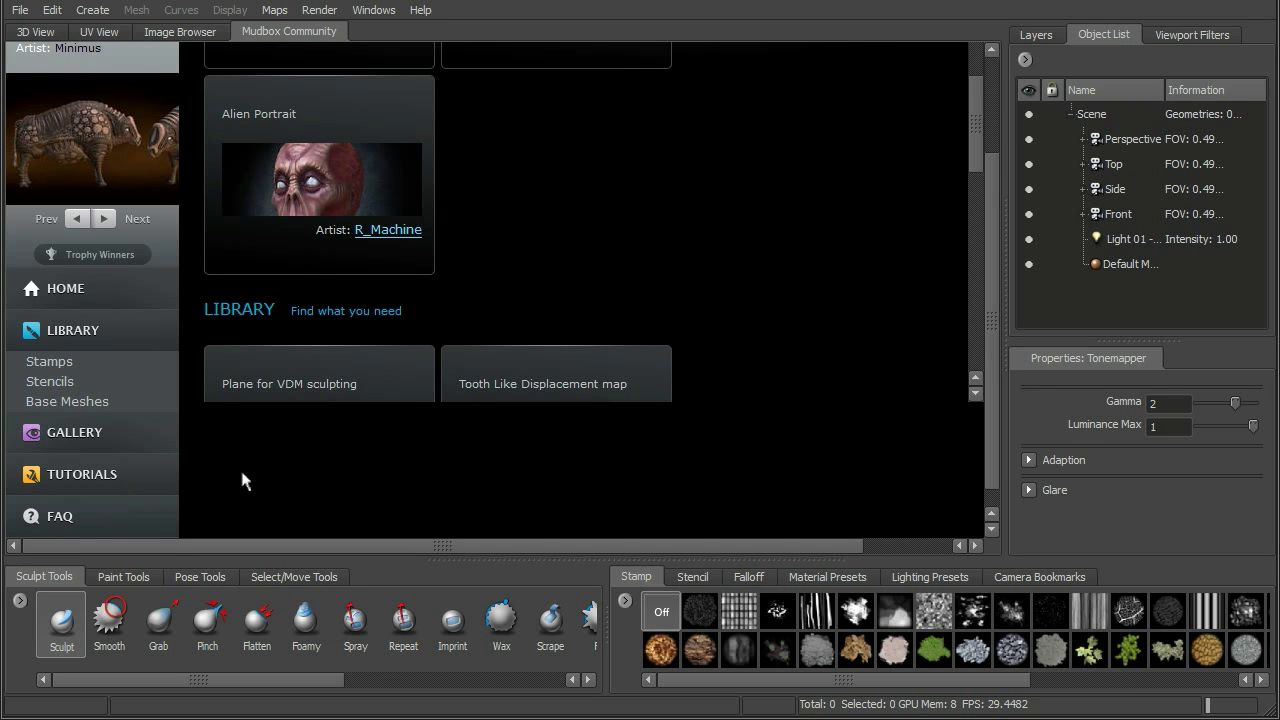
drag(987, 306, 977, 230)
scroll(978, 200, up, 1)
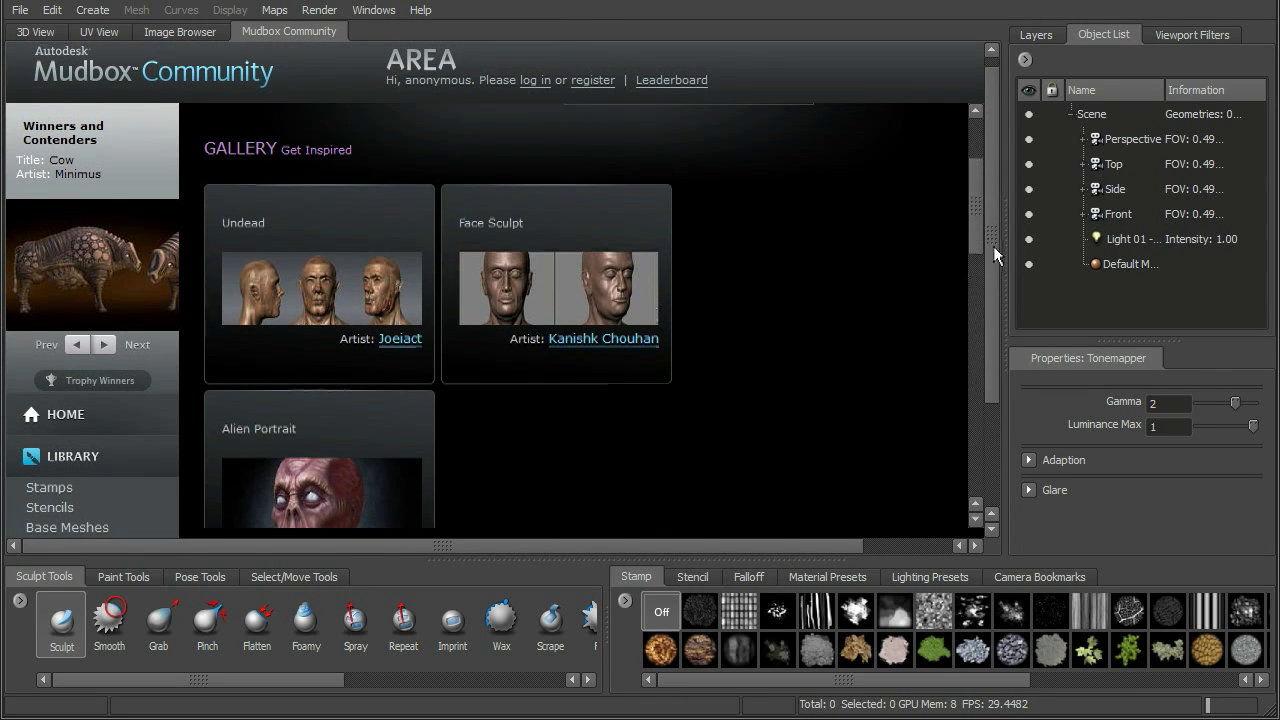
drag(975, 224, 981, 223)
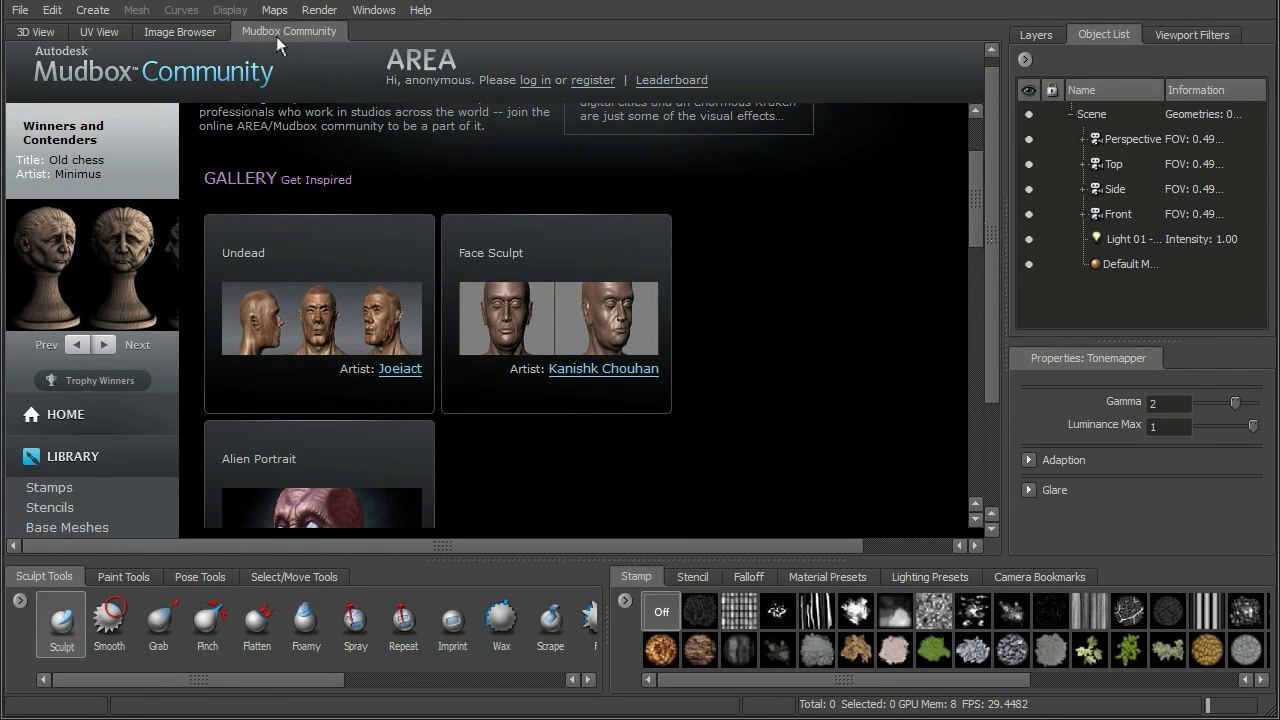
click(34, 32)
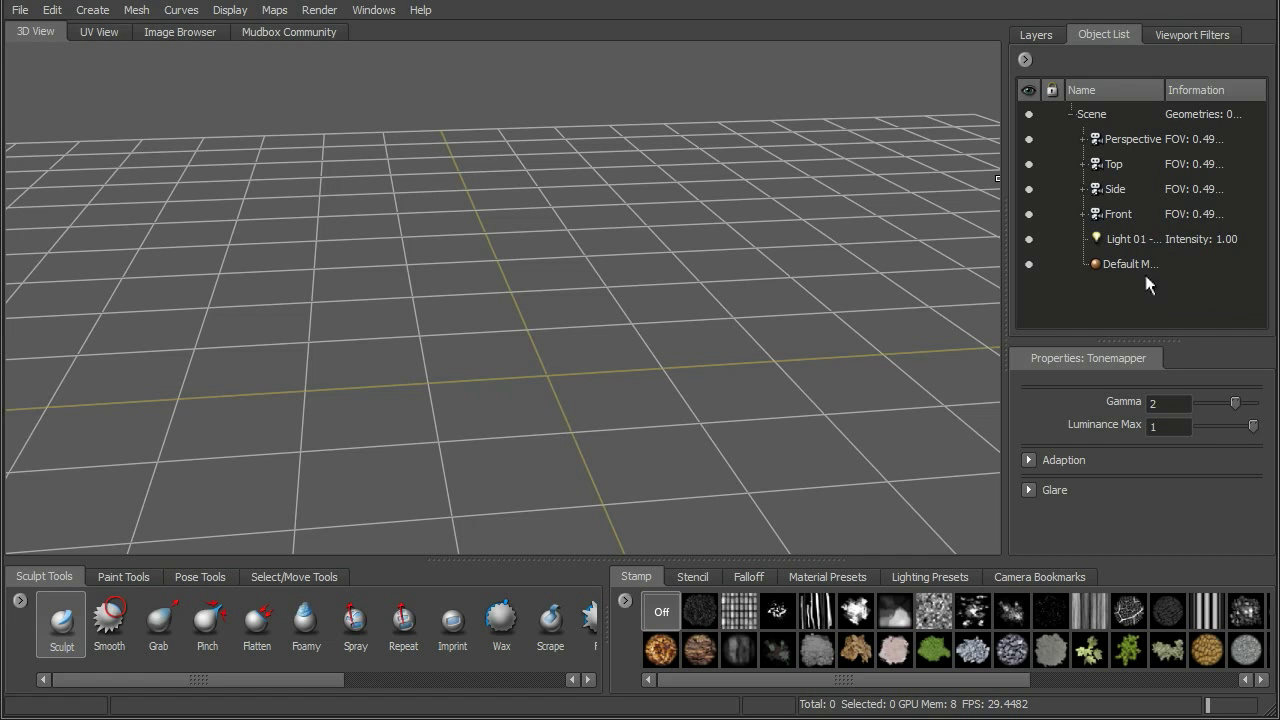
Step: Select the Top camera in the Object List, enlarge its properties area upward and review its transform settings
click(1115, 214)
click(1115, 189)
click(1115, 166)
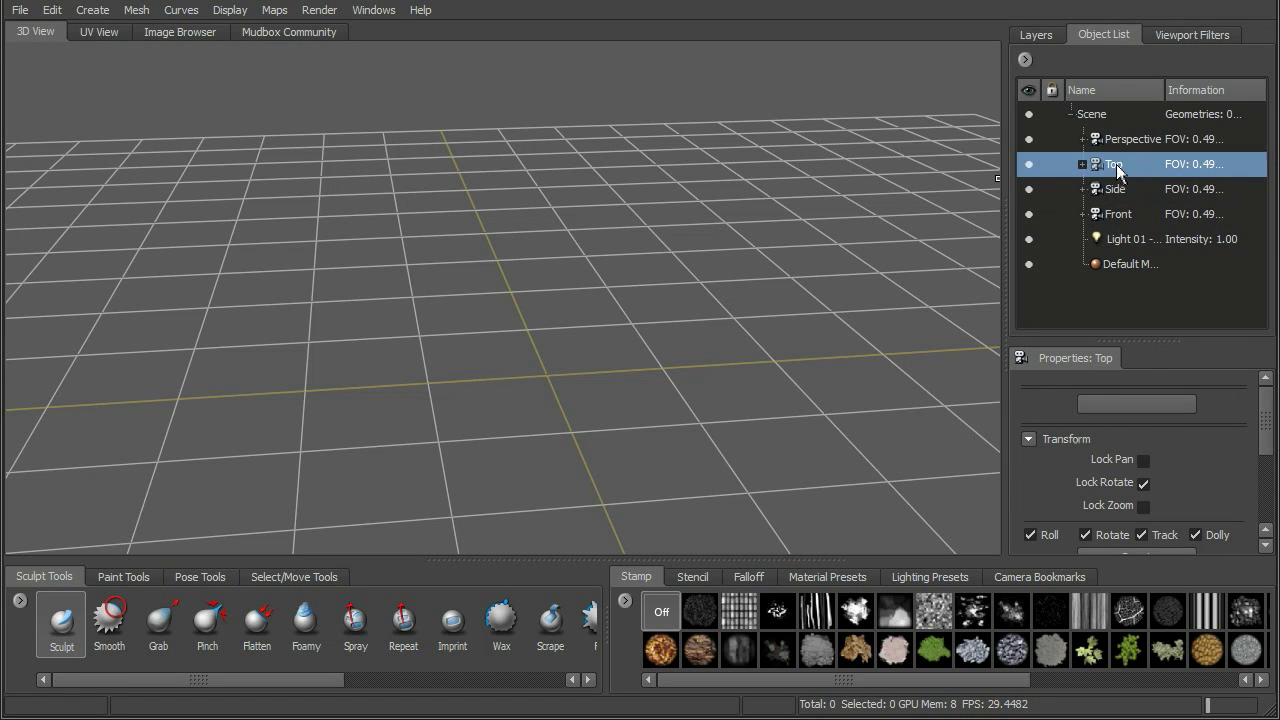
drag(1153, 343, 1154, 312)
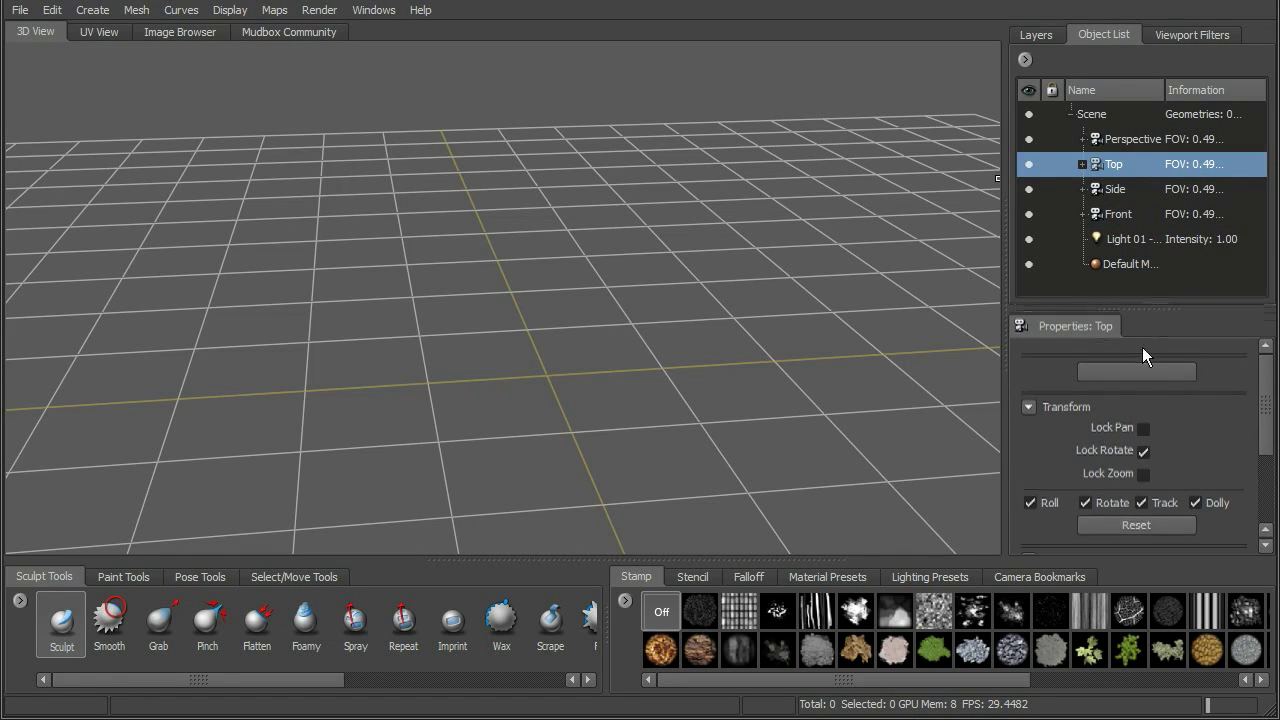
scroll(1267, 400, down, 1)
scroll(1267, 400, down, 2)
scroll(1268, 470, up, 3)
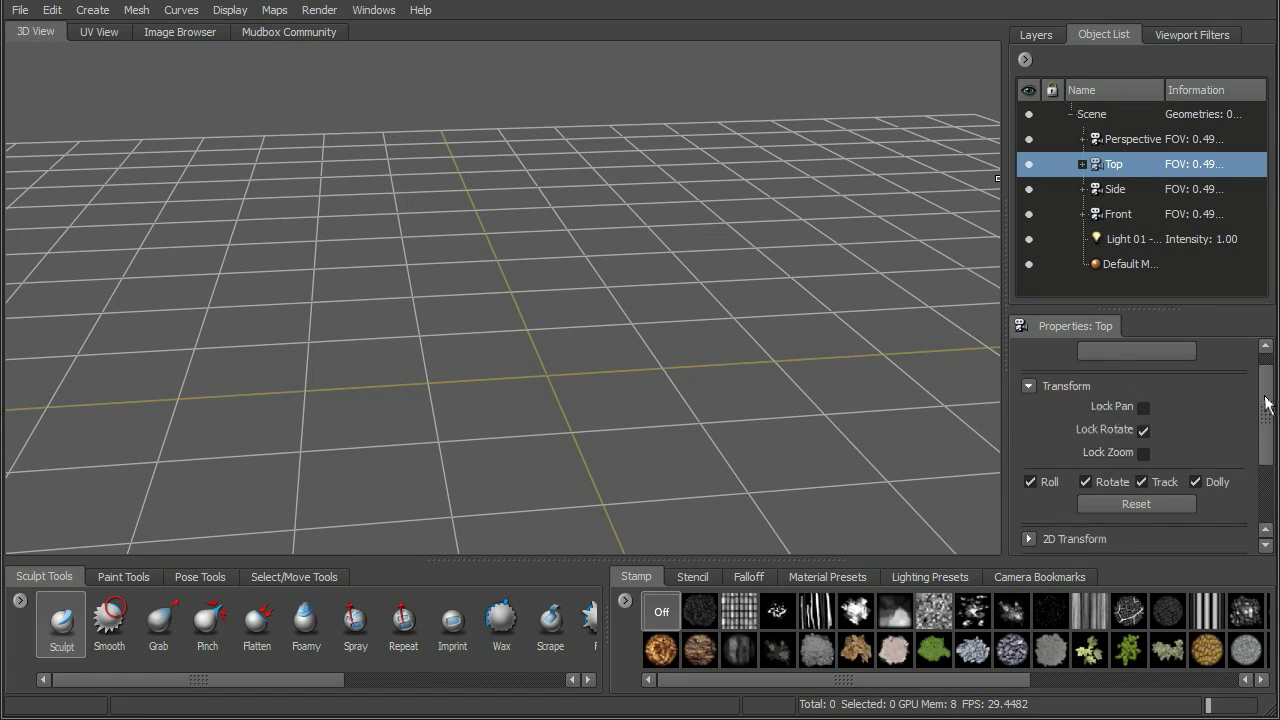
Step: Inspect the properties of the Side and Front cameras, the light and the Default Material in the Object List
click(1125, 199)
click(1128, 220)
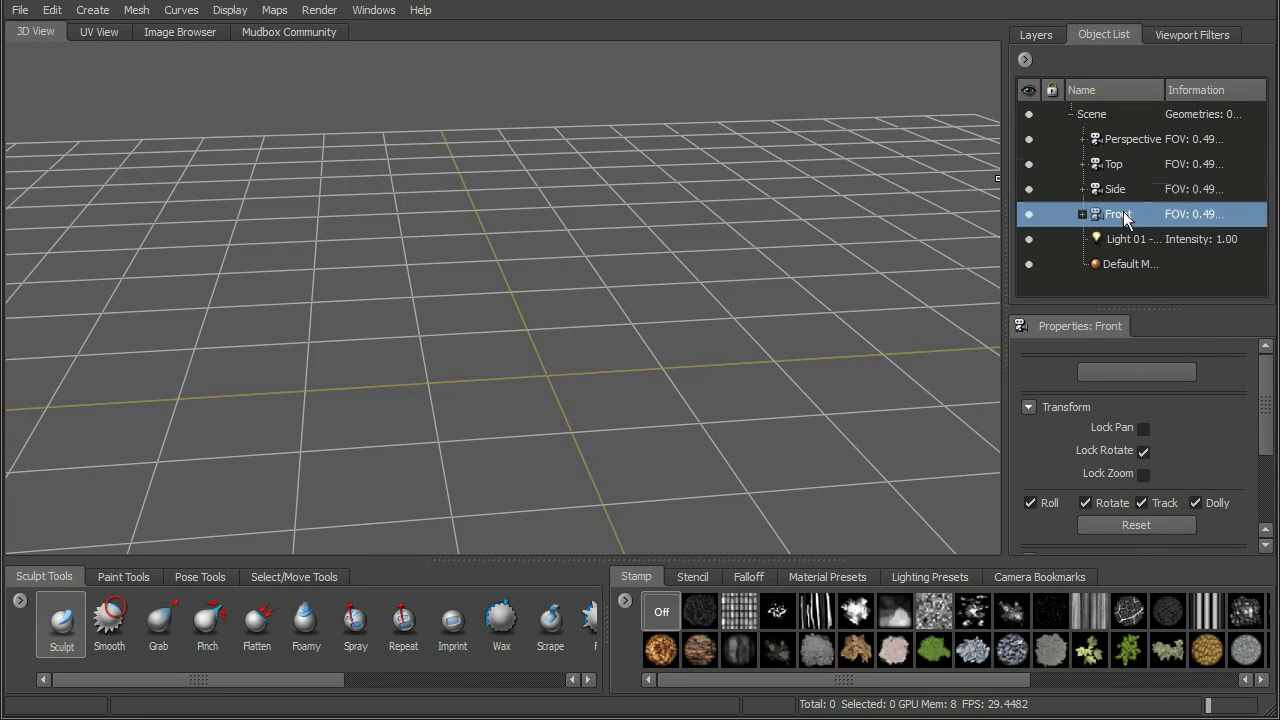
click(1134, 238)
click(1134, 264)
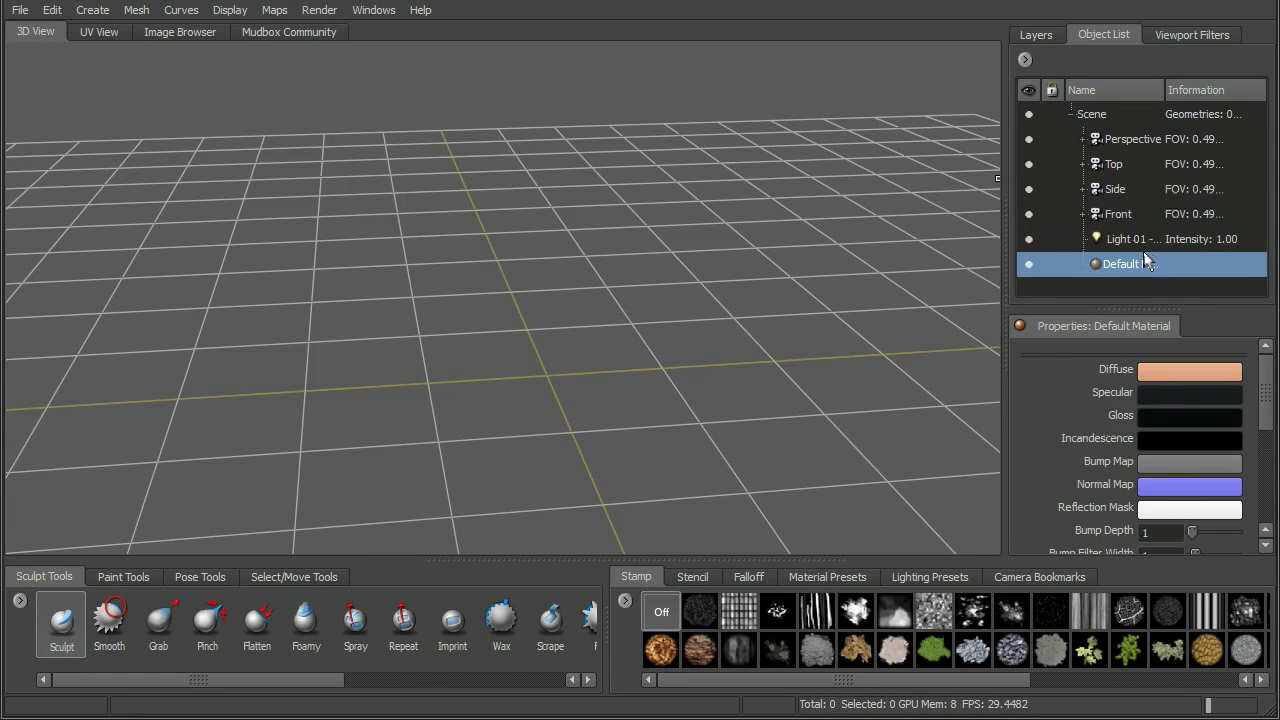
scroll(1264, 390, down, 2)
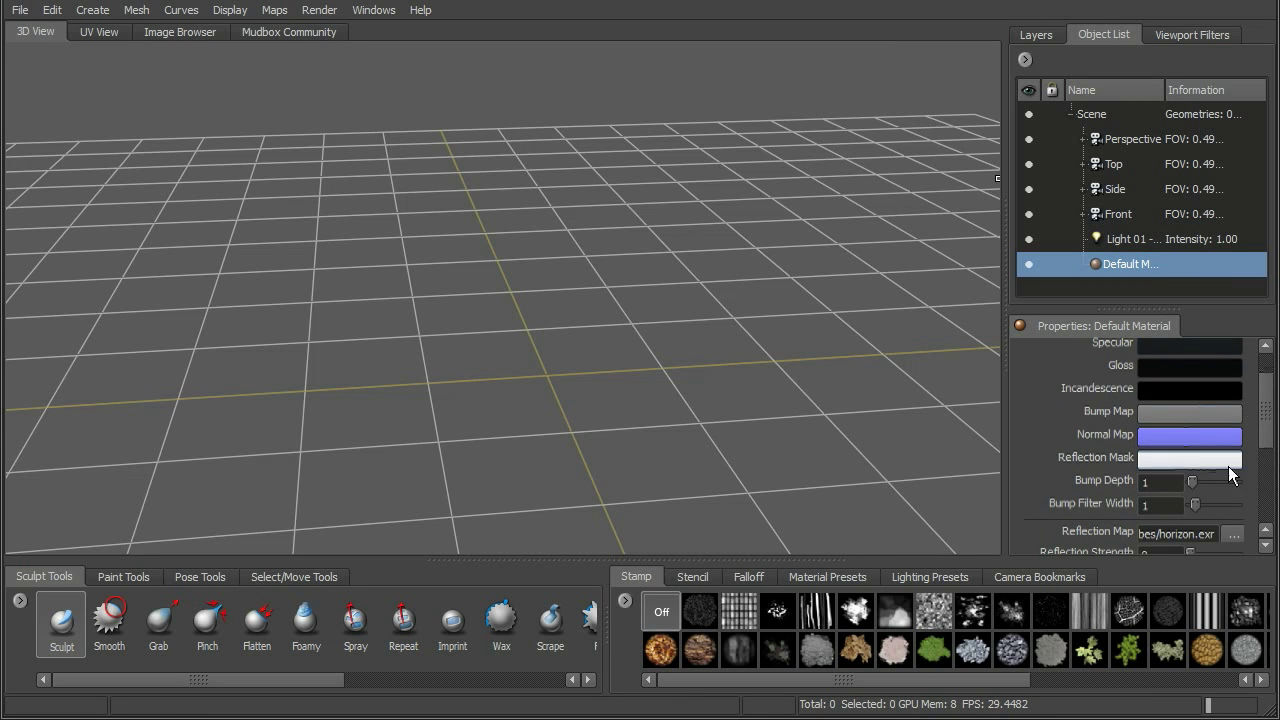
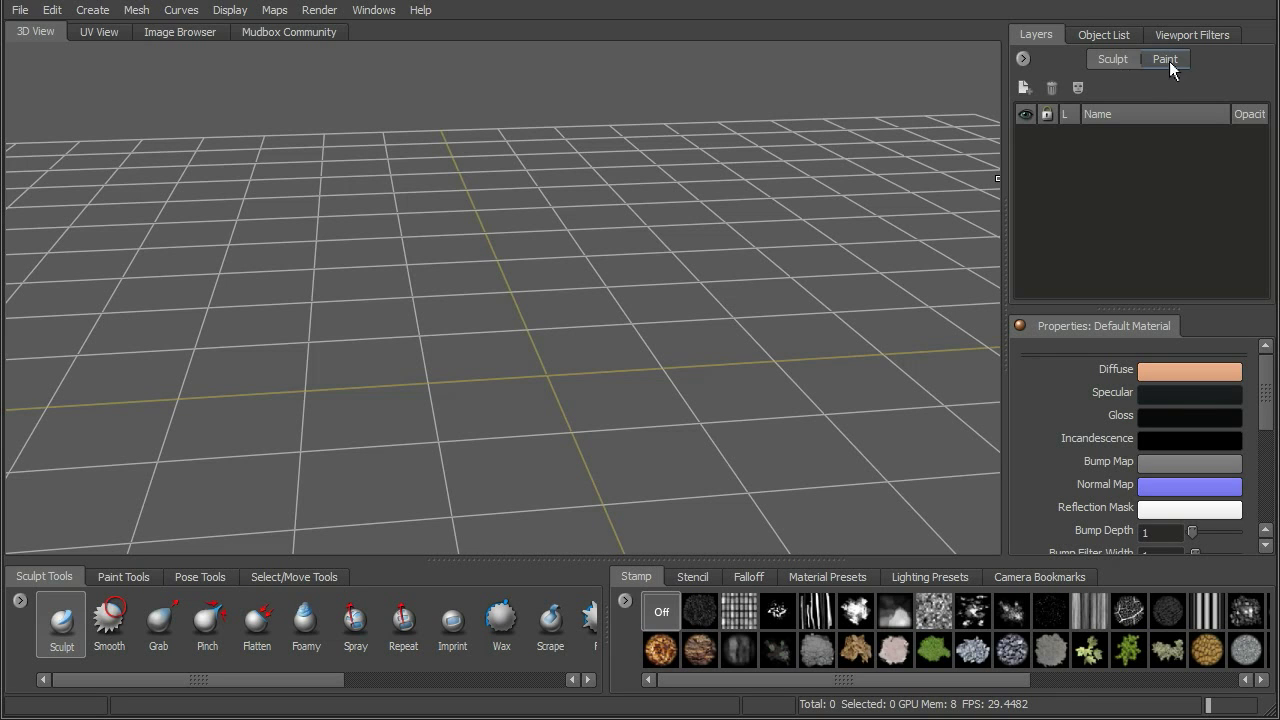
Step: Show the paint layers and the sculpt layers, and display the list of viewport filters
click(1166, 58)
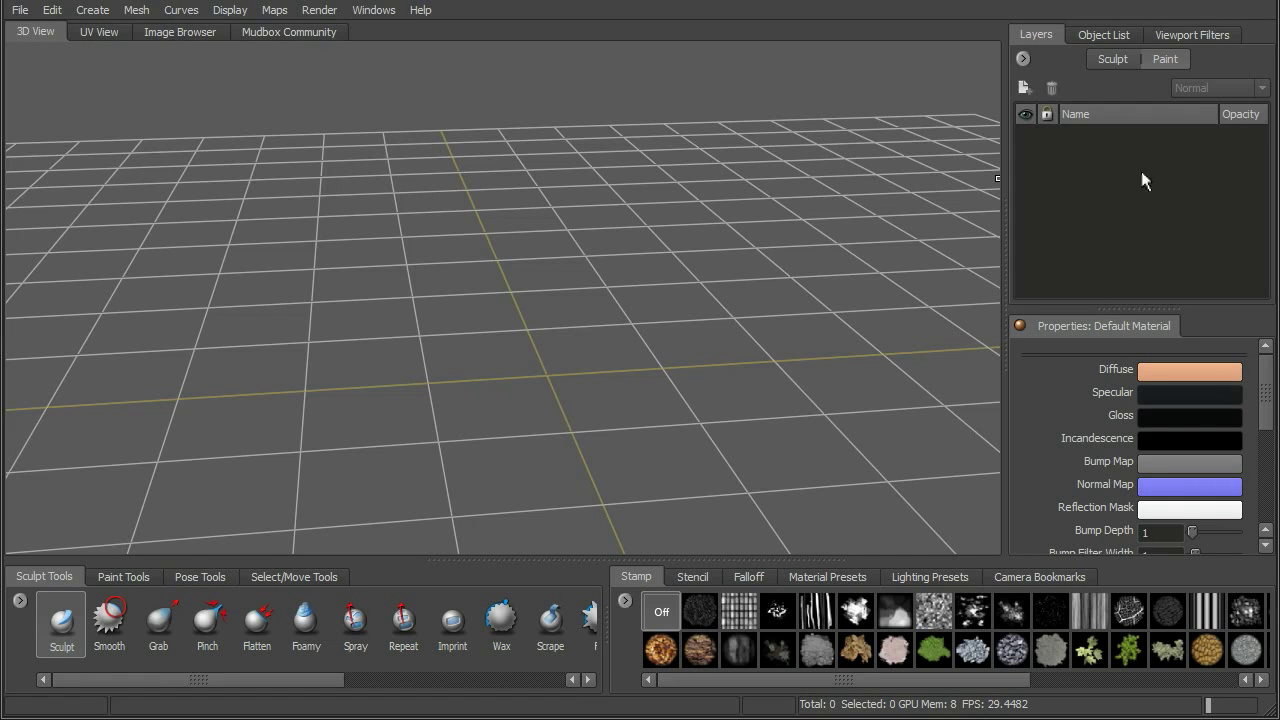
click(1113, 60)
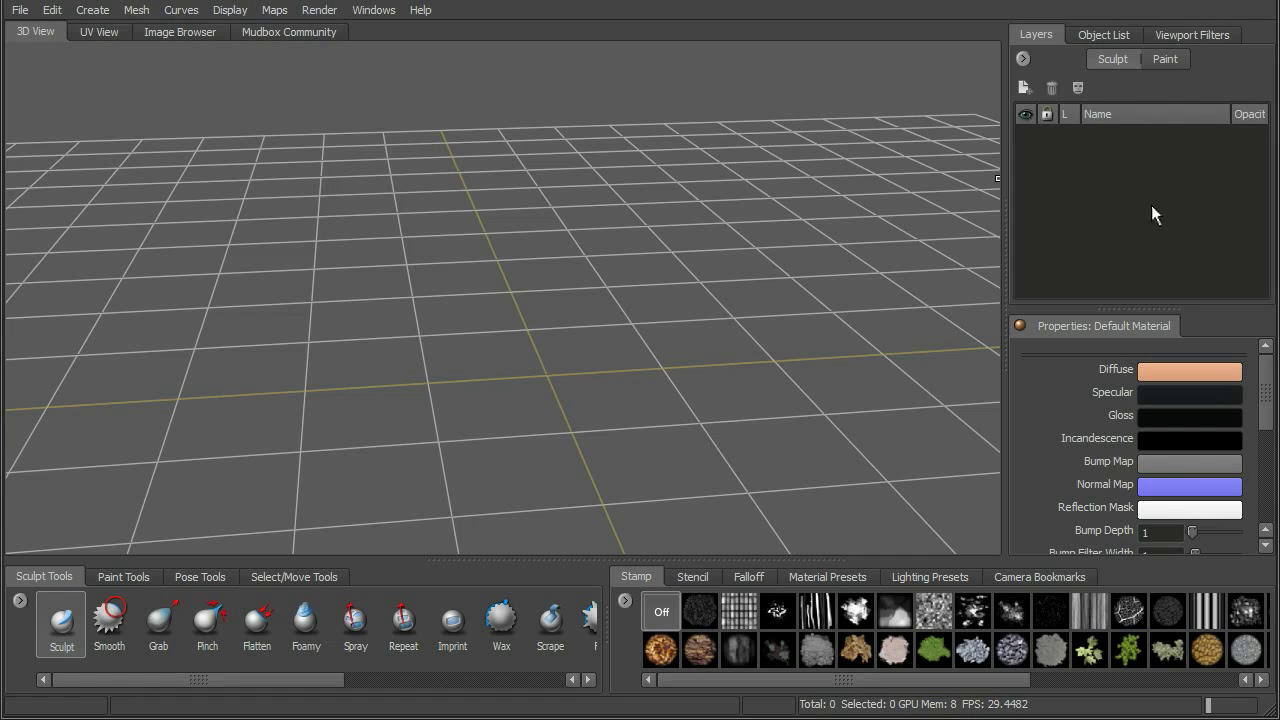
click(1187, 36)
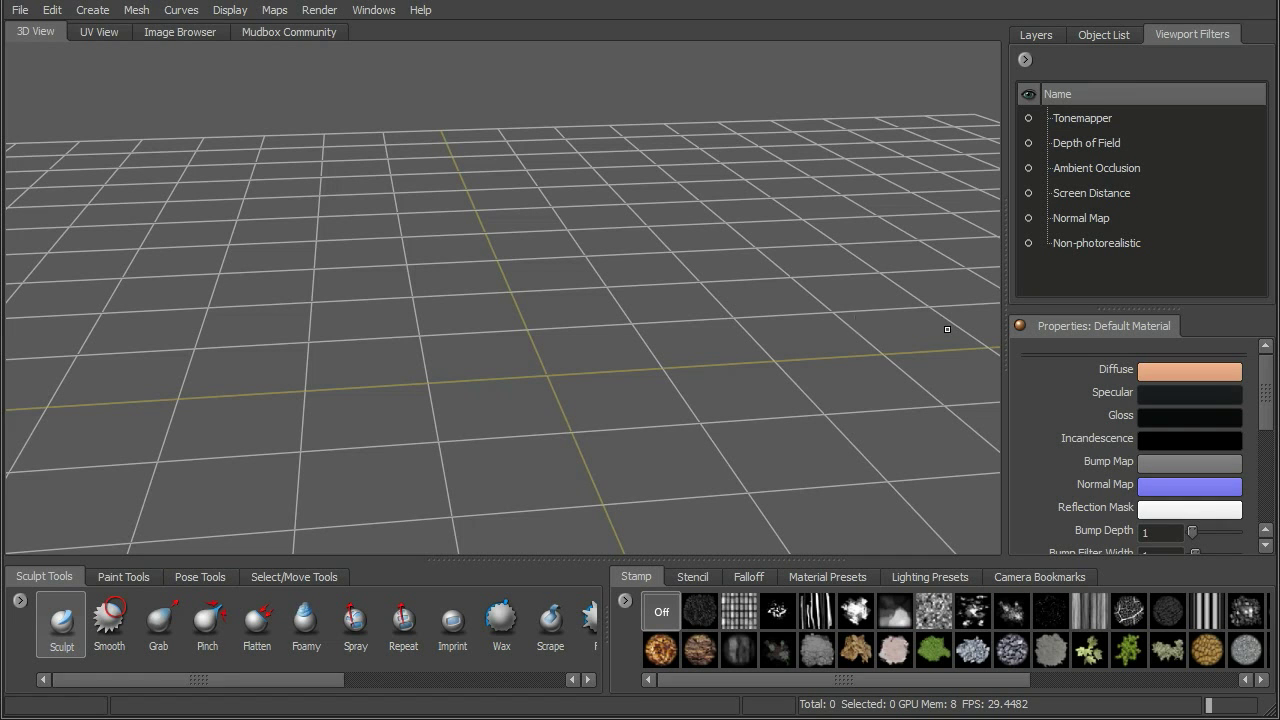
Step: Widen the 3D View slightly, return to the sculpt layers list and review the Default Material properties
drag(1005, 277, 1025, 277)
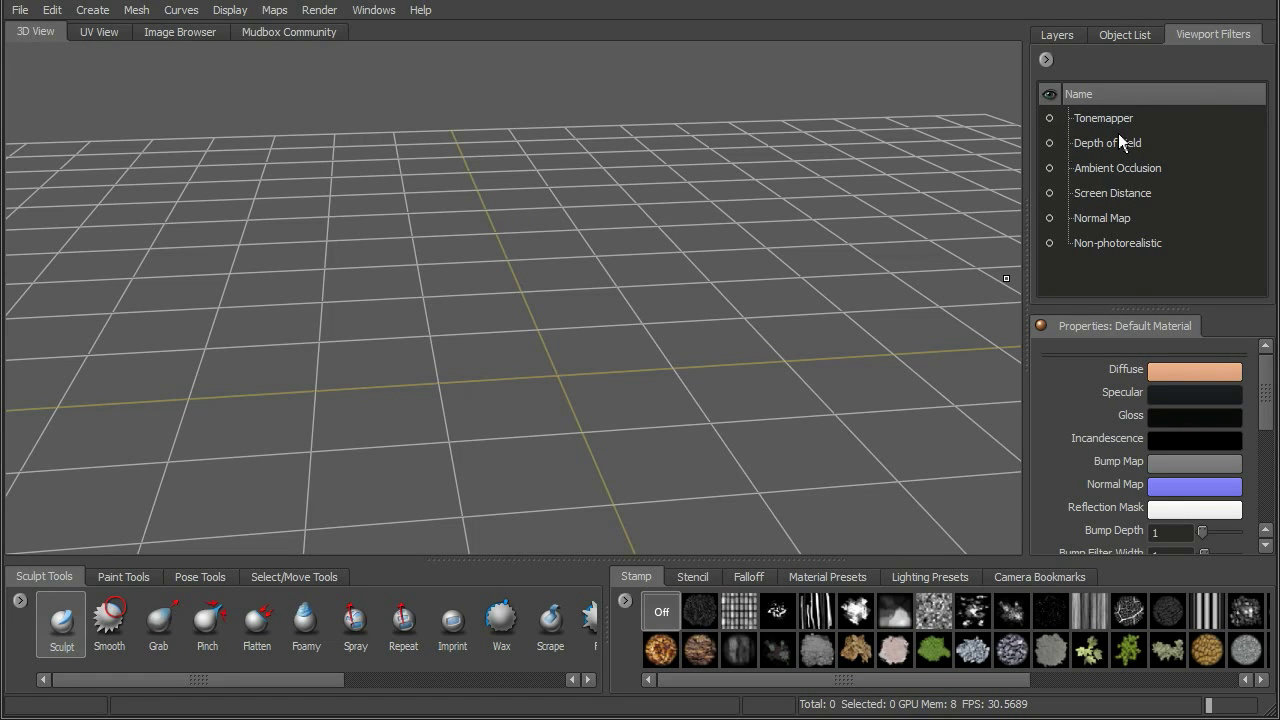
click(1060, 35)
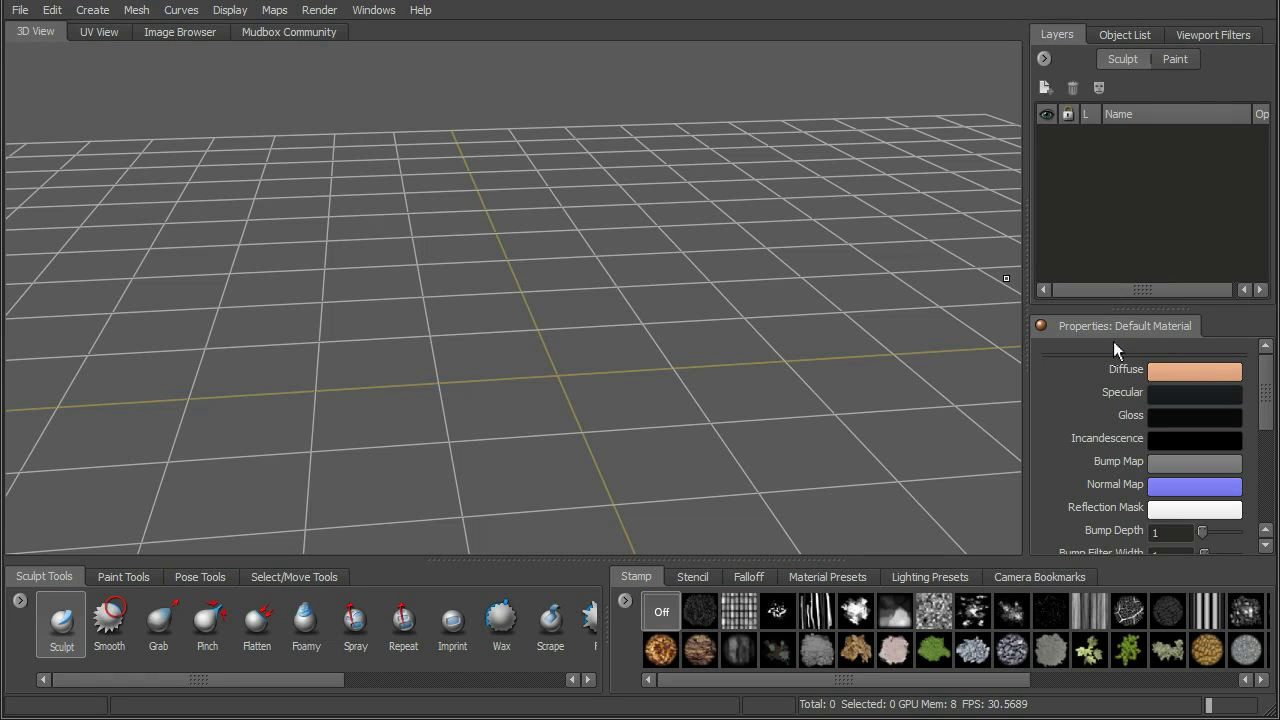
scroll(1265, 412, down, 1)
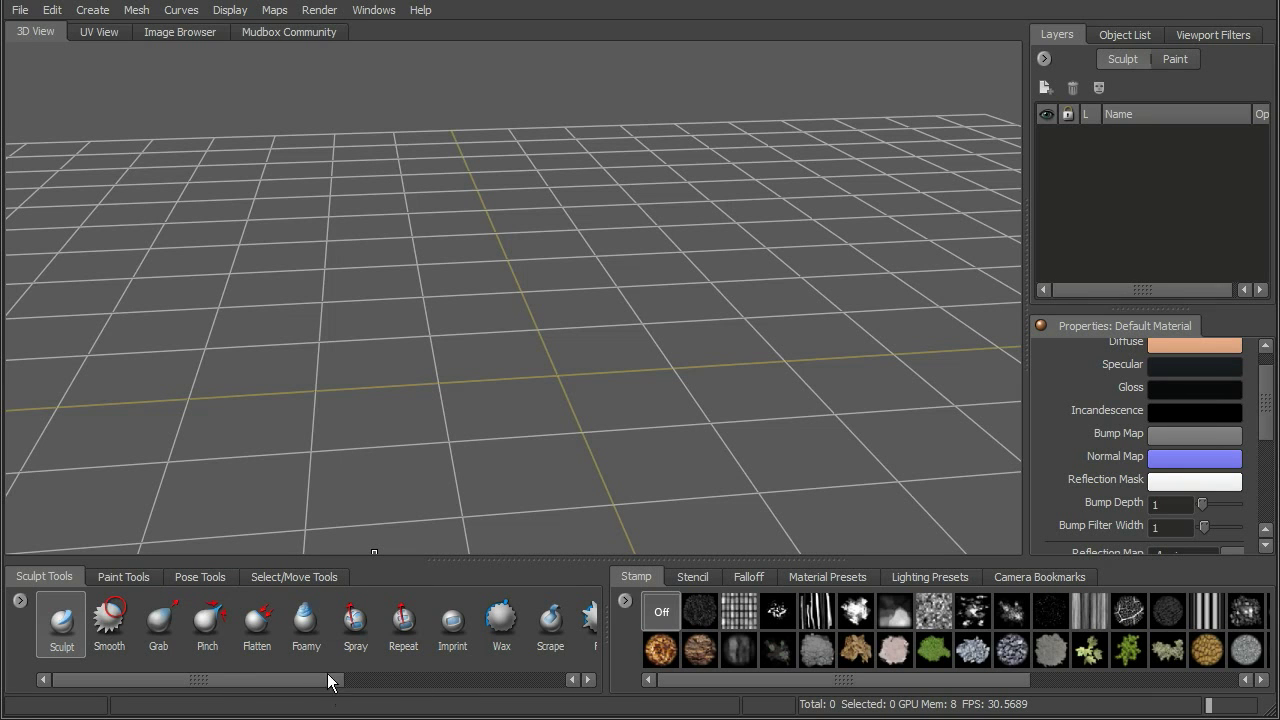
Step: Look through the Sculpt, Paint, Pose and Select/Move tool sets, ending on the Select/Move tools
mouse_move(263, 682)
mouse_down()
mouse_move(300, 684)
mouse_move(280, 684)
mouse_up()
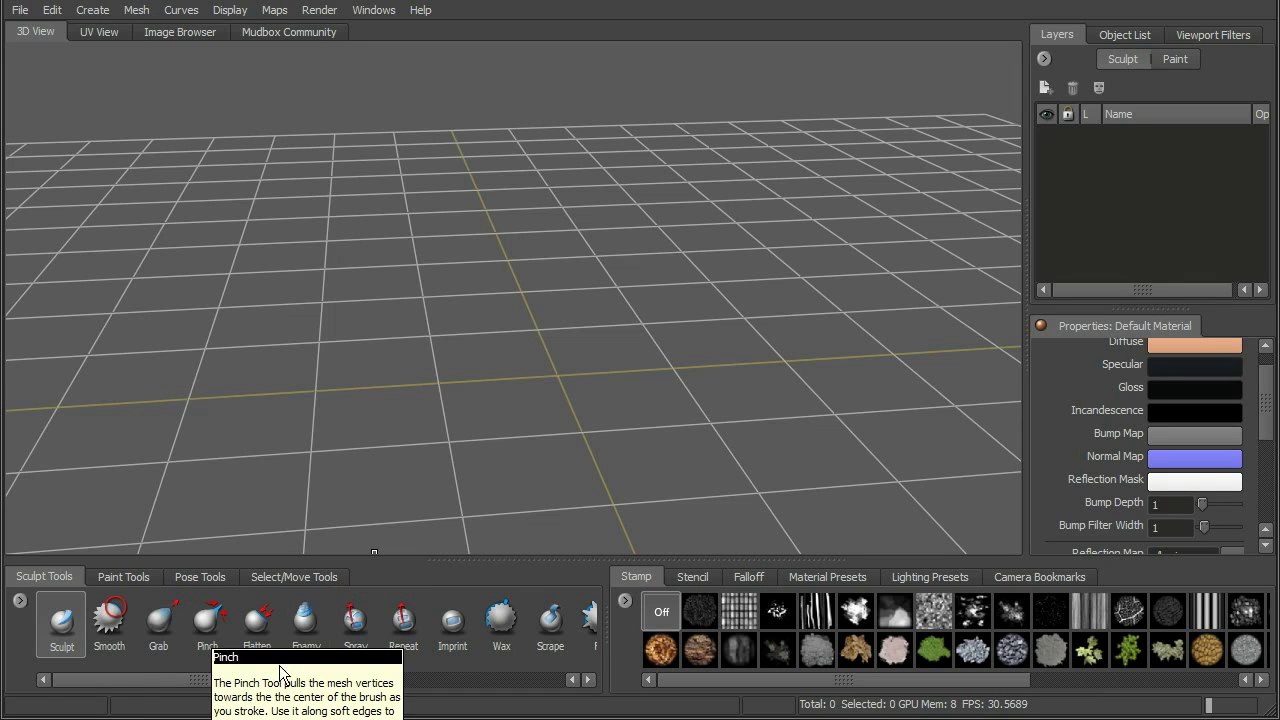
mouse_move(137, 683)
mouse_down()
mouse_move(263, 680)
mouse_move(140, 682)
mouse_move(247, 686)
mouse_up()
click(123, 576)
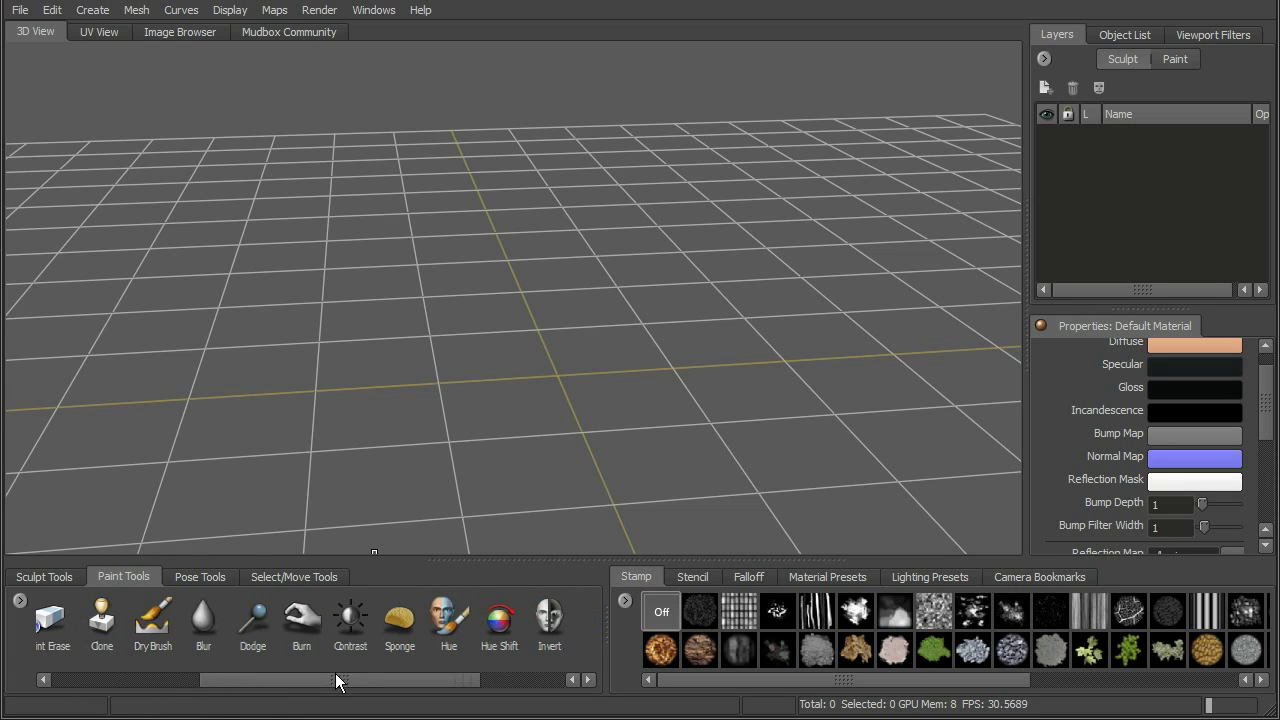
drag(363, 686, 240, 686)
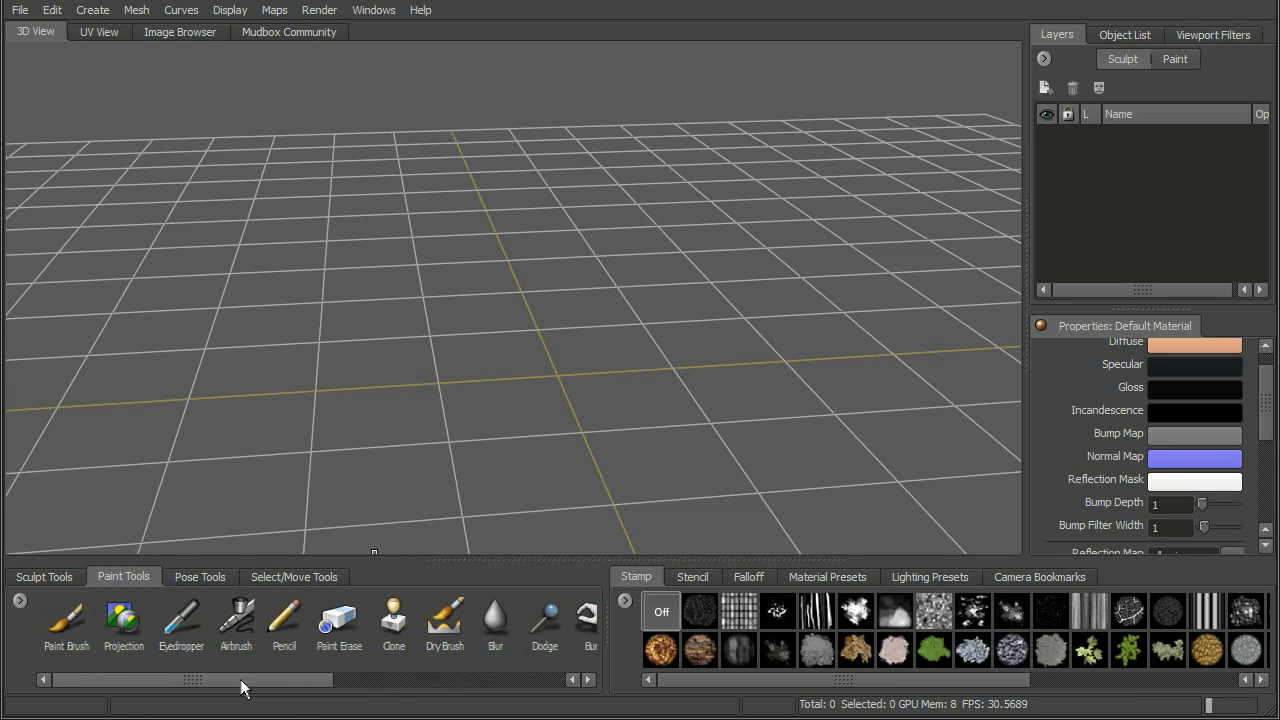
click(202, 576)
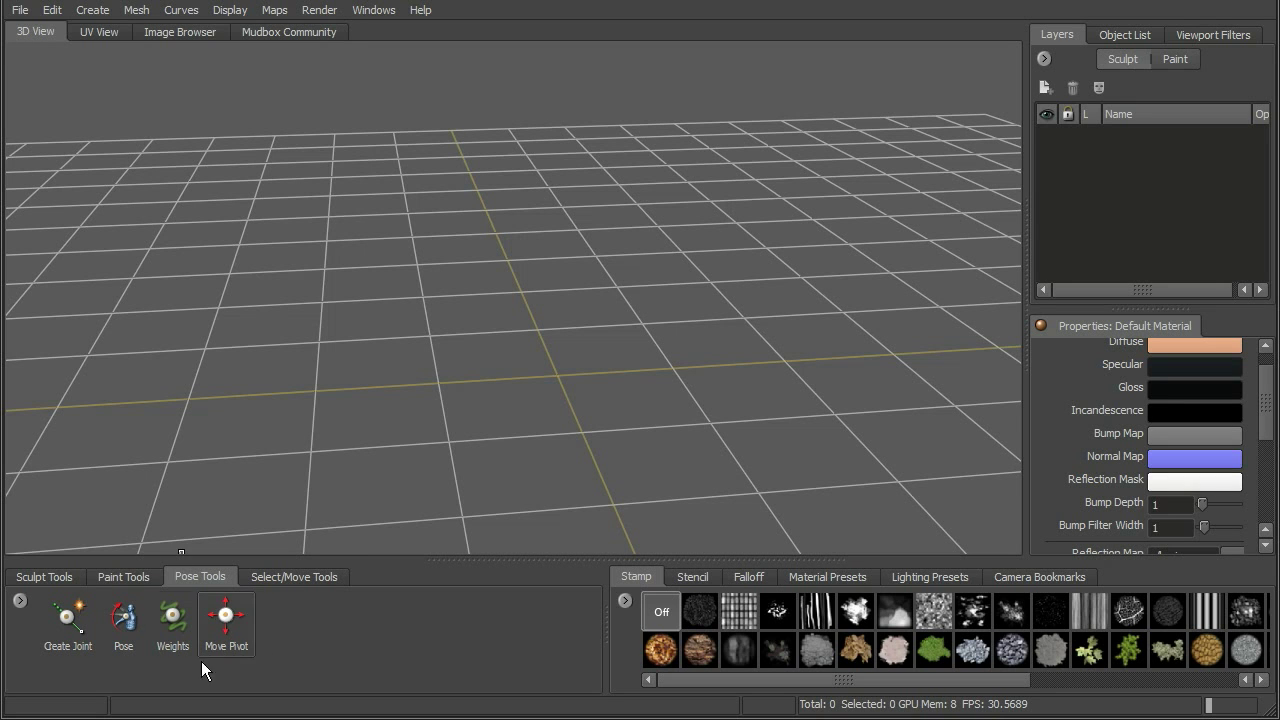
click(306, 576)
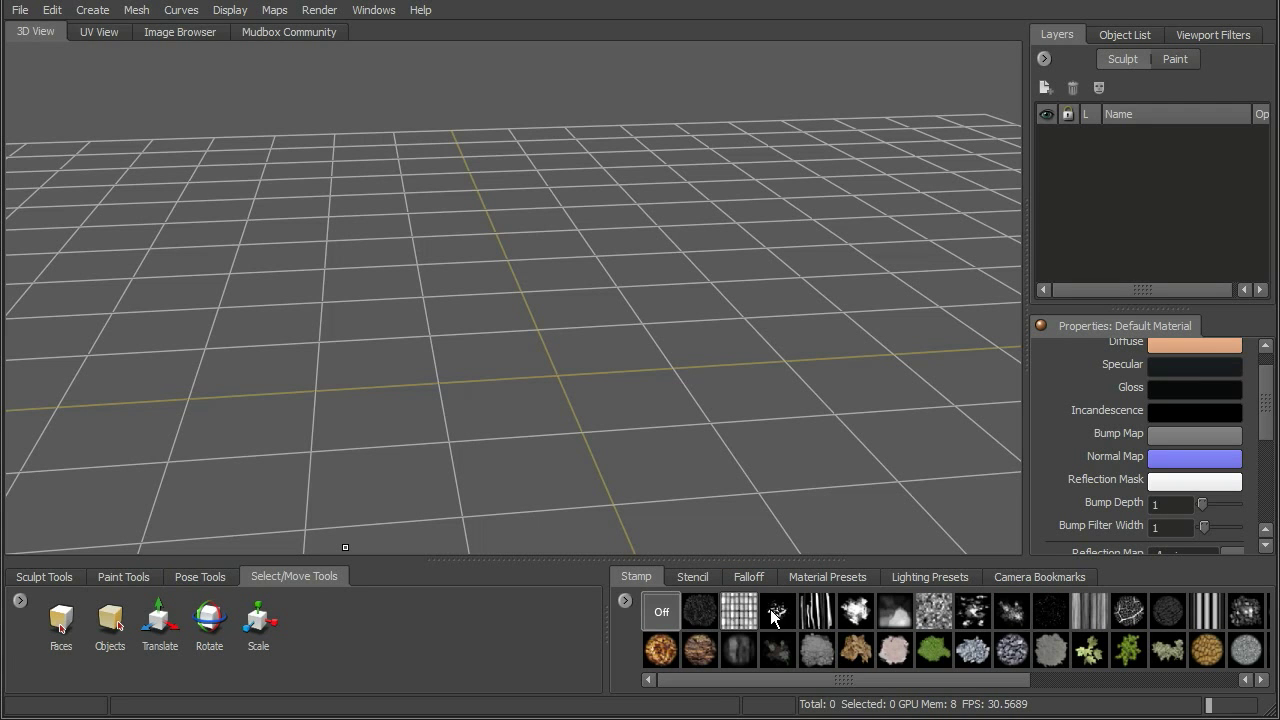
Step: Look through the stencils, falloffs, material presets, lighting presets and camera bookmarks, and return to the stamps
click(702, 578)
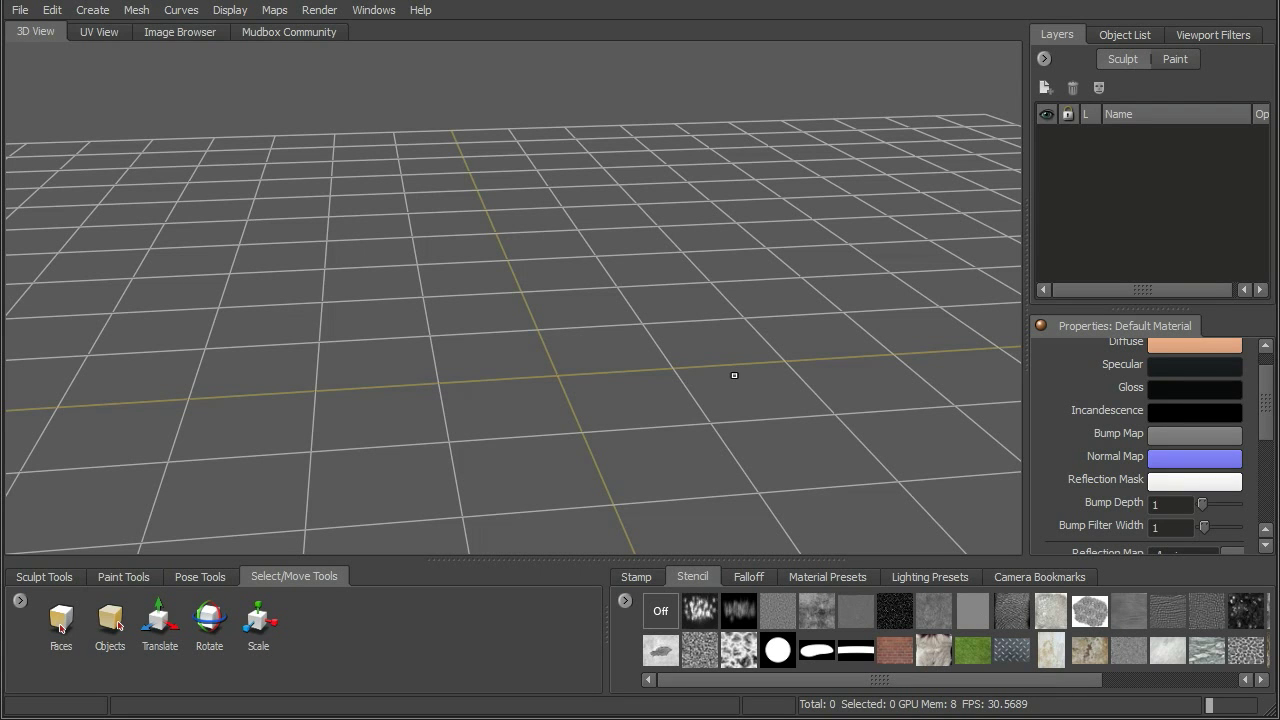
click(748, 577)
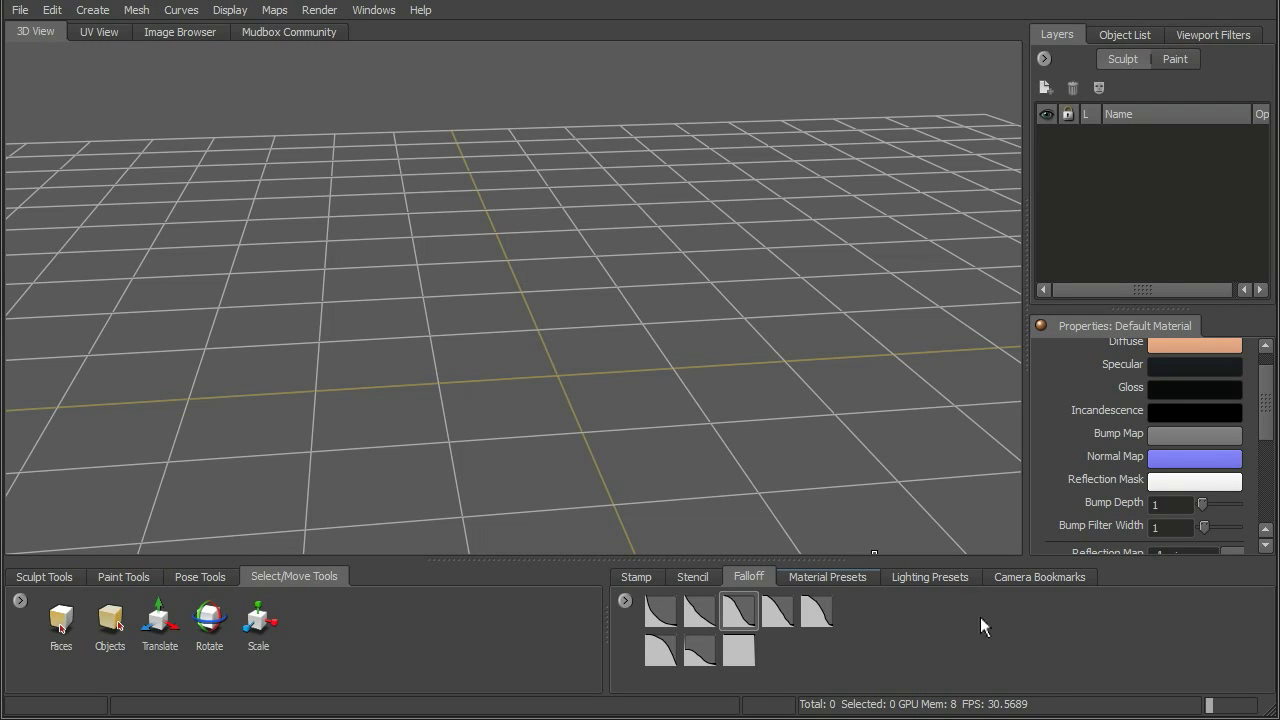
click(827, 576)
drag(877, 688, 722, 661)
click(930, 577)
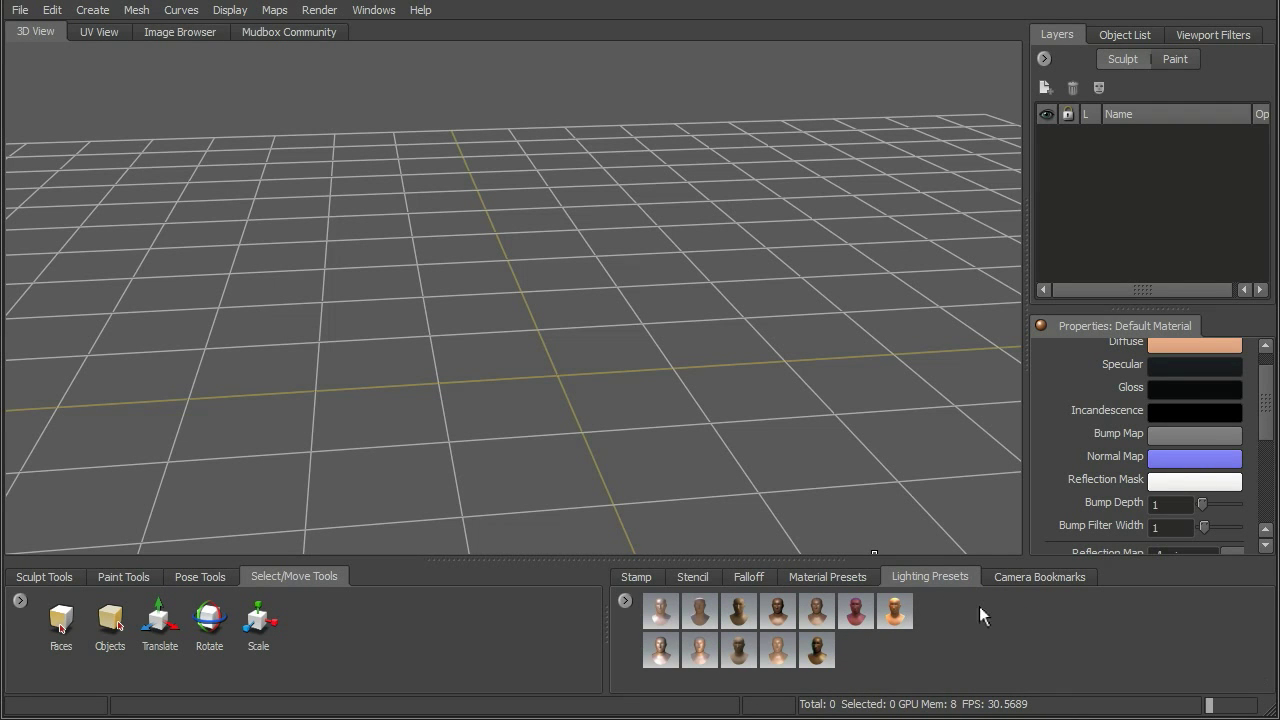
click(1052, 578)
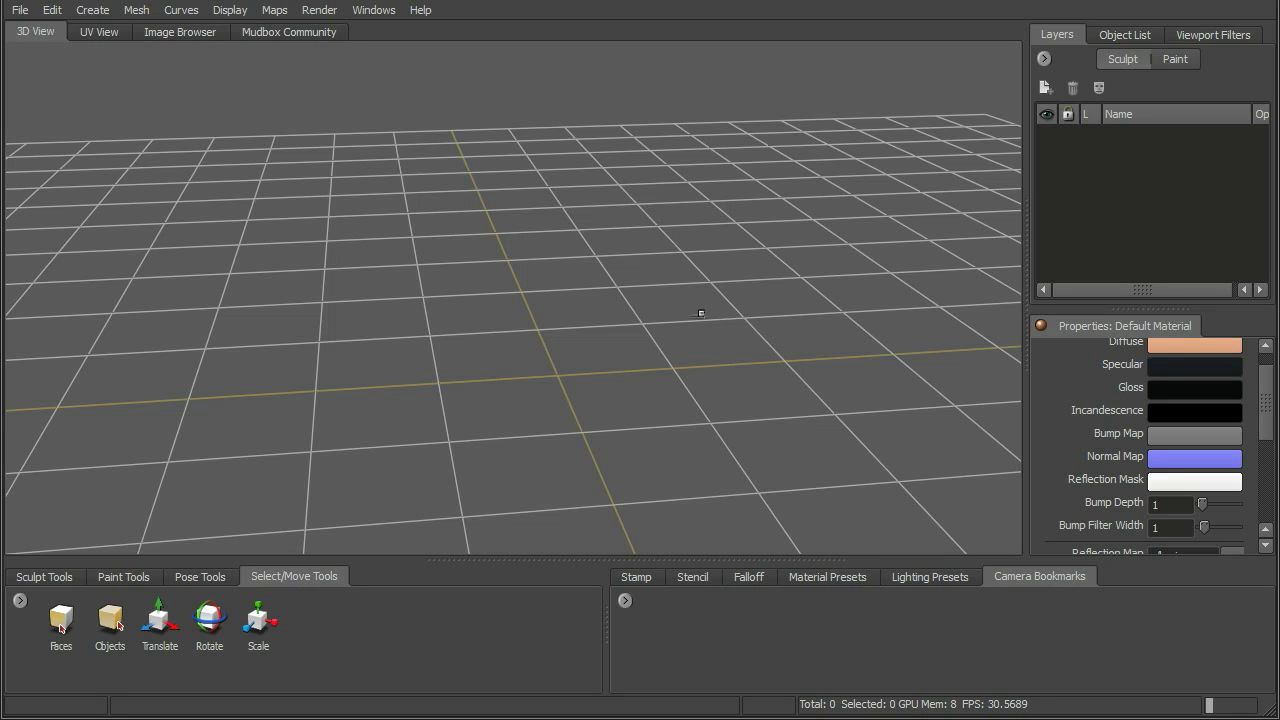
click(637, 580)
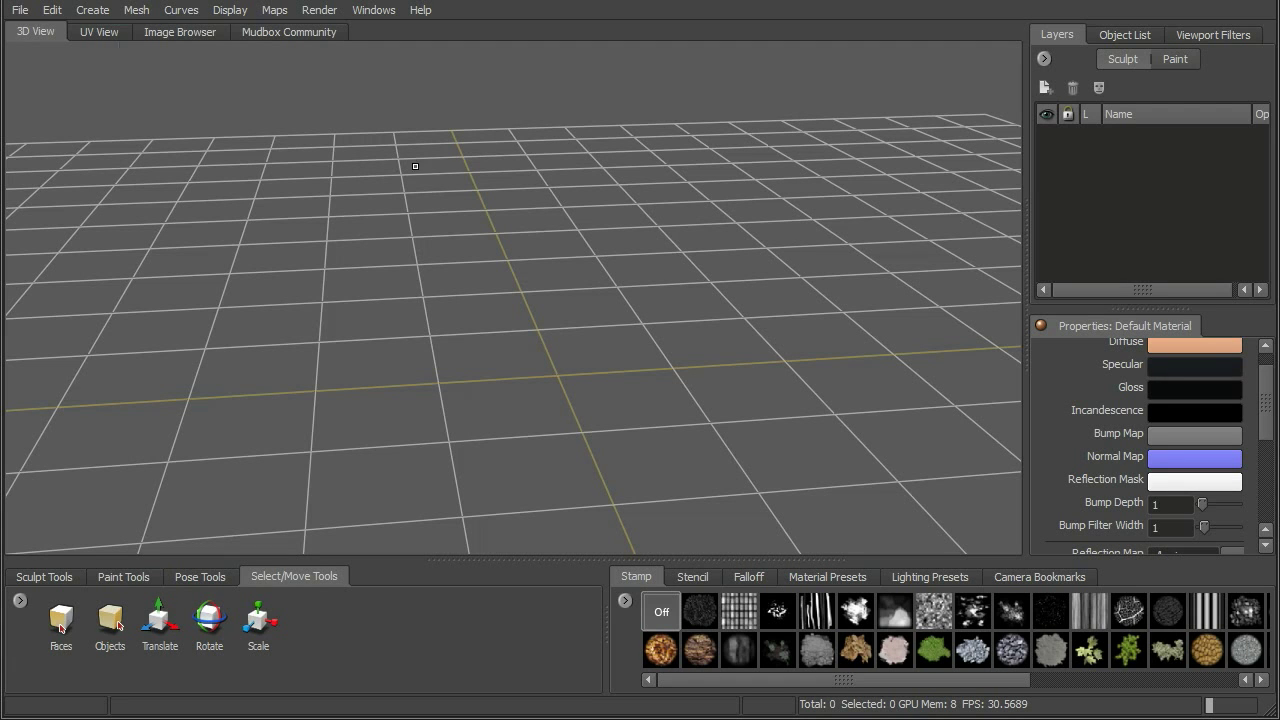
Step: Create a T Rex mesh in the empty scene
click(95, 14)
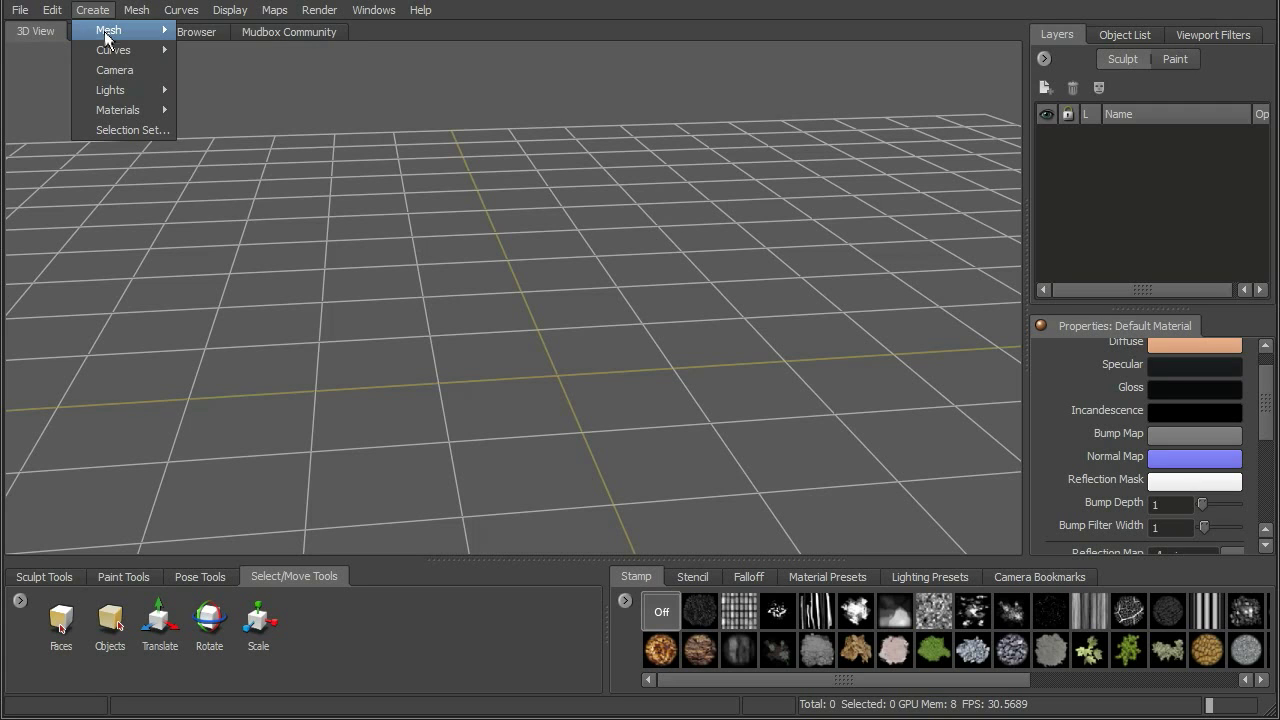
mouse_move(112, 31)
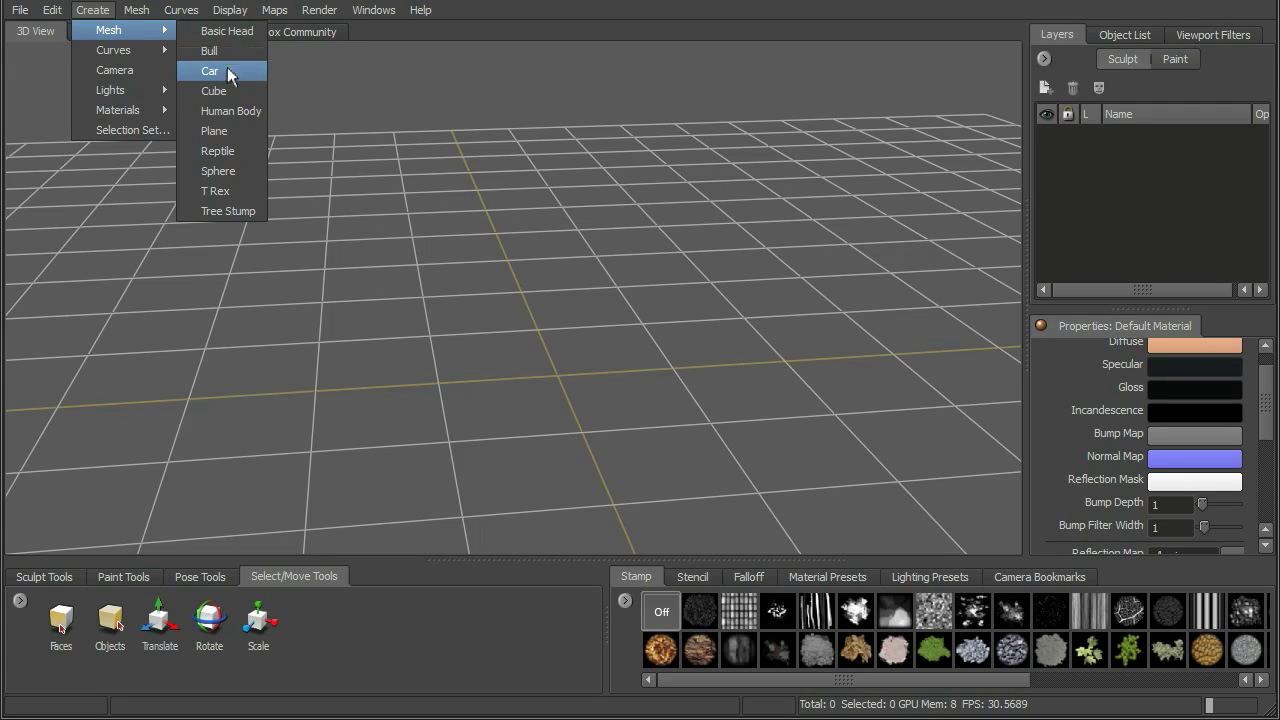
click(231, 187)
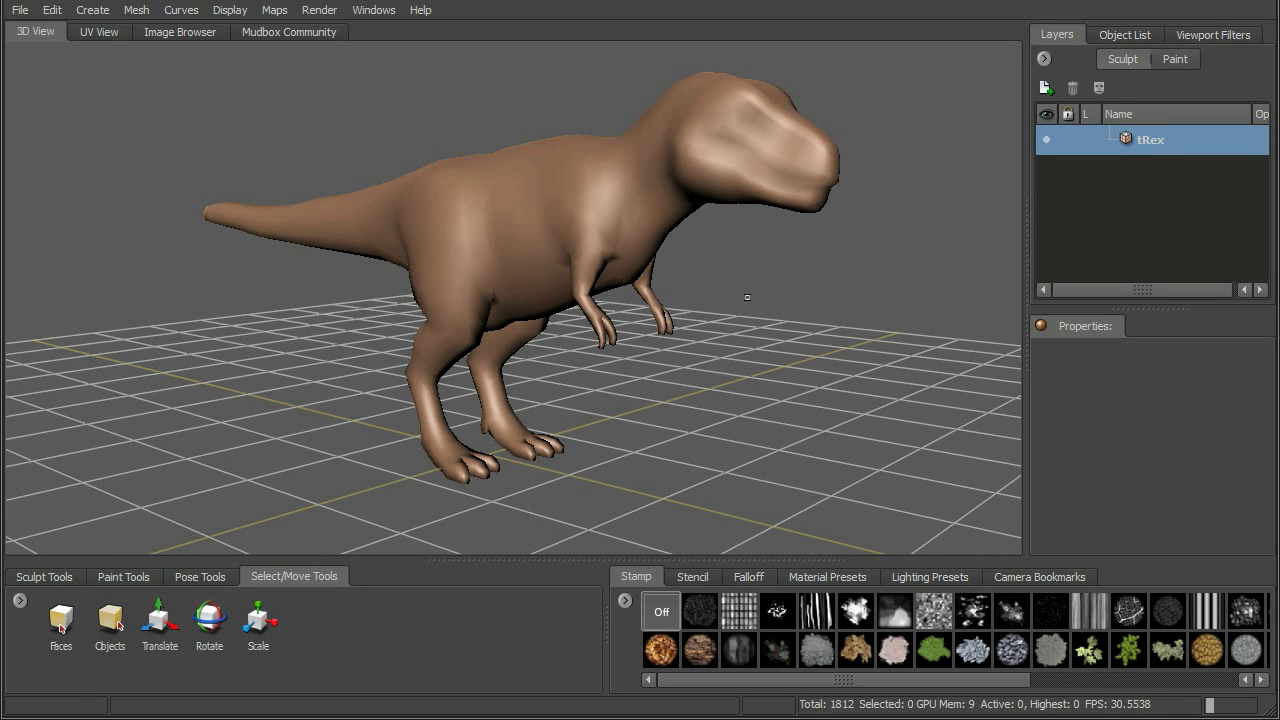
Step: Try toggling Smooth Shade and Flat Lighting on the T Rex in the 3D View
right_click(737, 259)
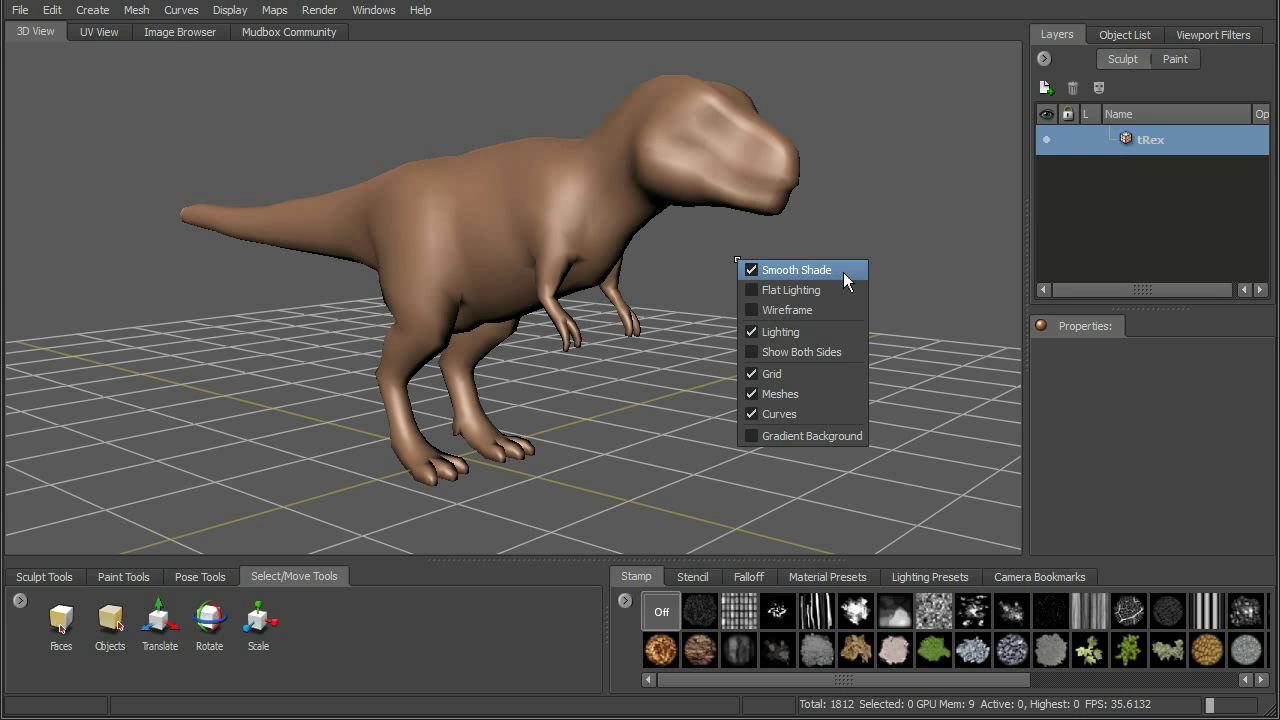
click(812, 271)
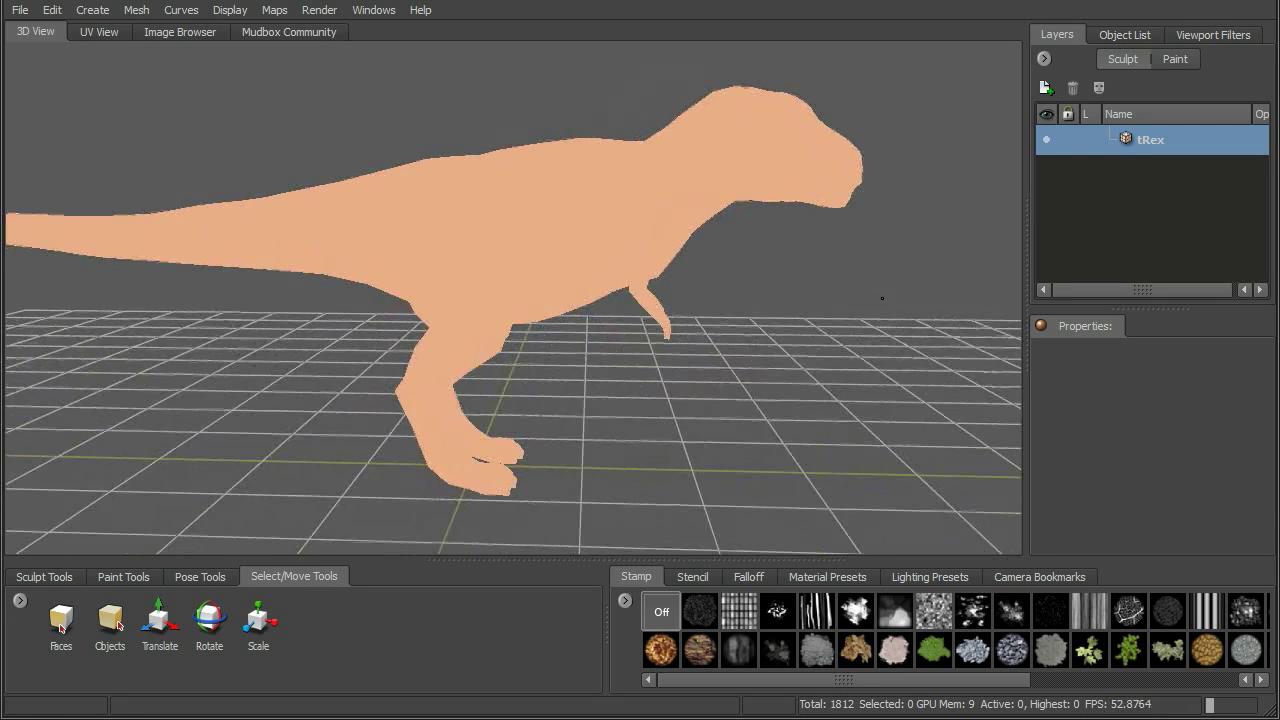
right_click(784, 258)
click(799, 290)
alt+drag(773, 257, 808, 253)
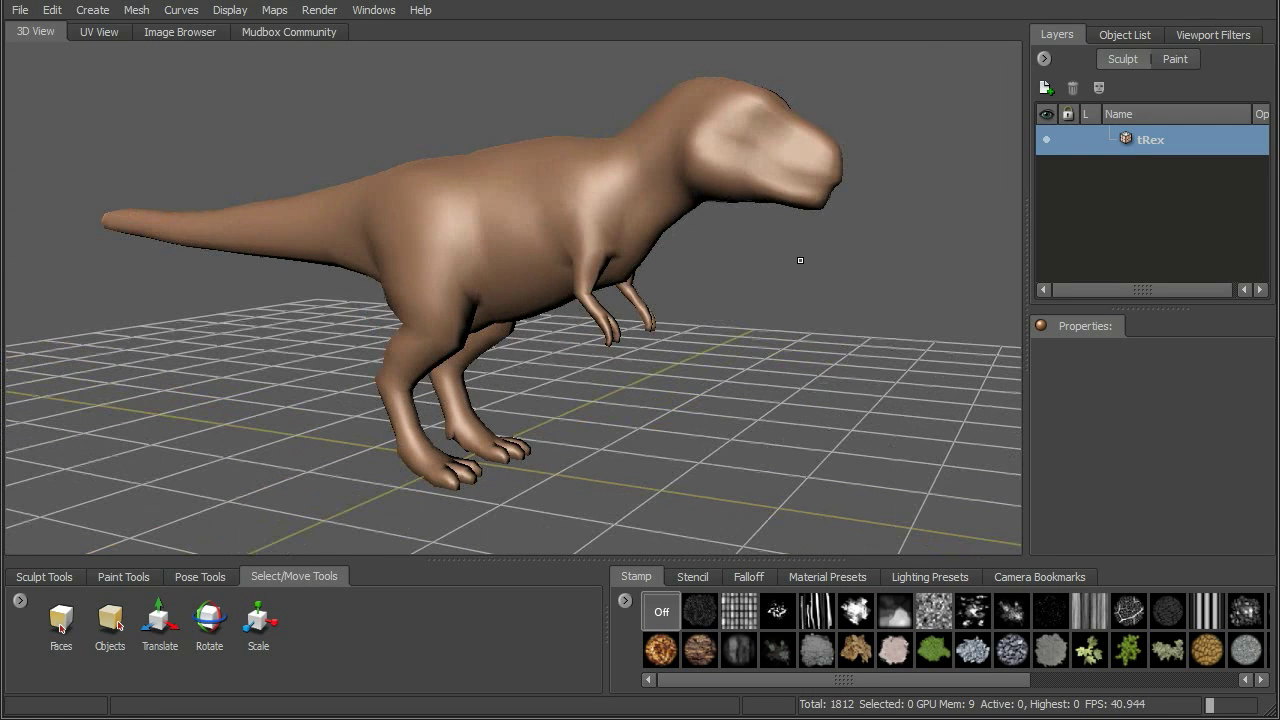
Step: Toggle the wireframe display of the T Rex on and off several times
right_click(808, 253)
click(818, 302)
key(w)
key(w)
key(w)
key(w)
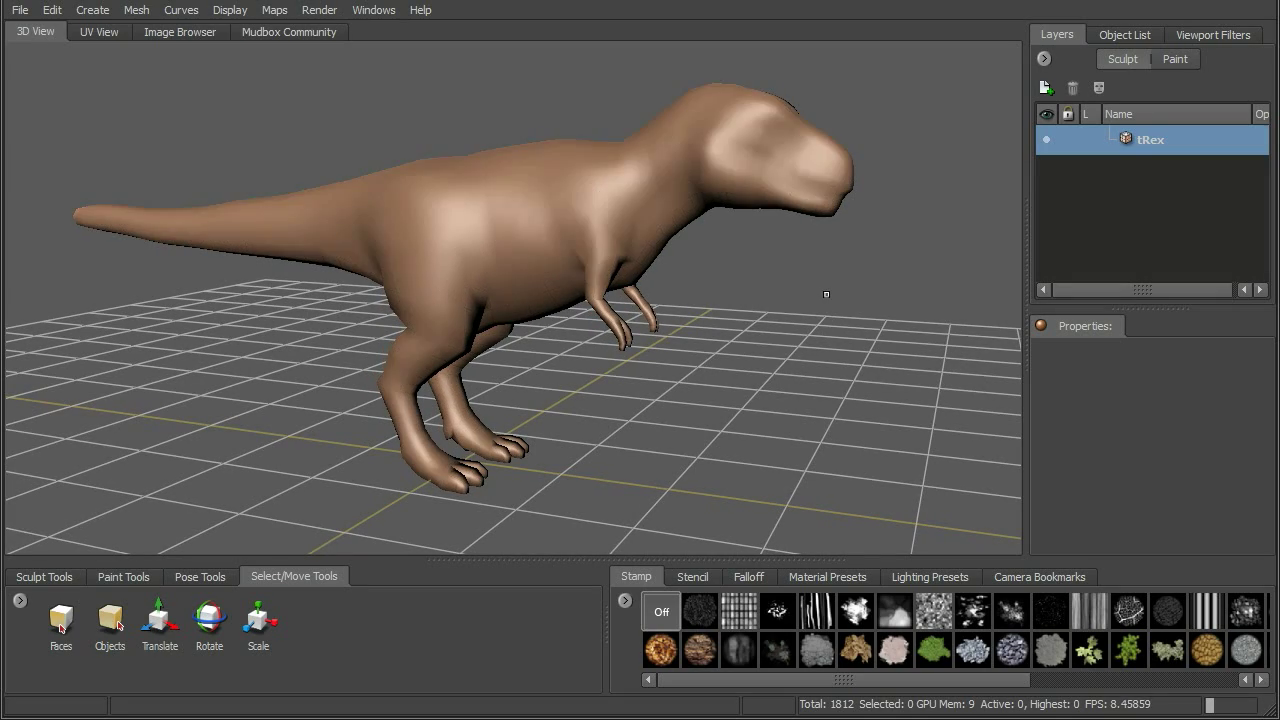
Step: Toggle the Lighting display of the 3D View off and back on with the T Rex's wireframe shown
alt+drag(818, 285, 791, 286)
alt+right_drag(791, 286, 840, 300)
alt+drag(840, 300, 810, 301)
right_click(764, 293)
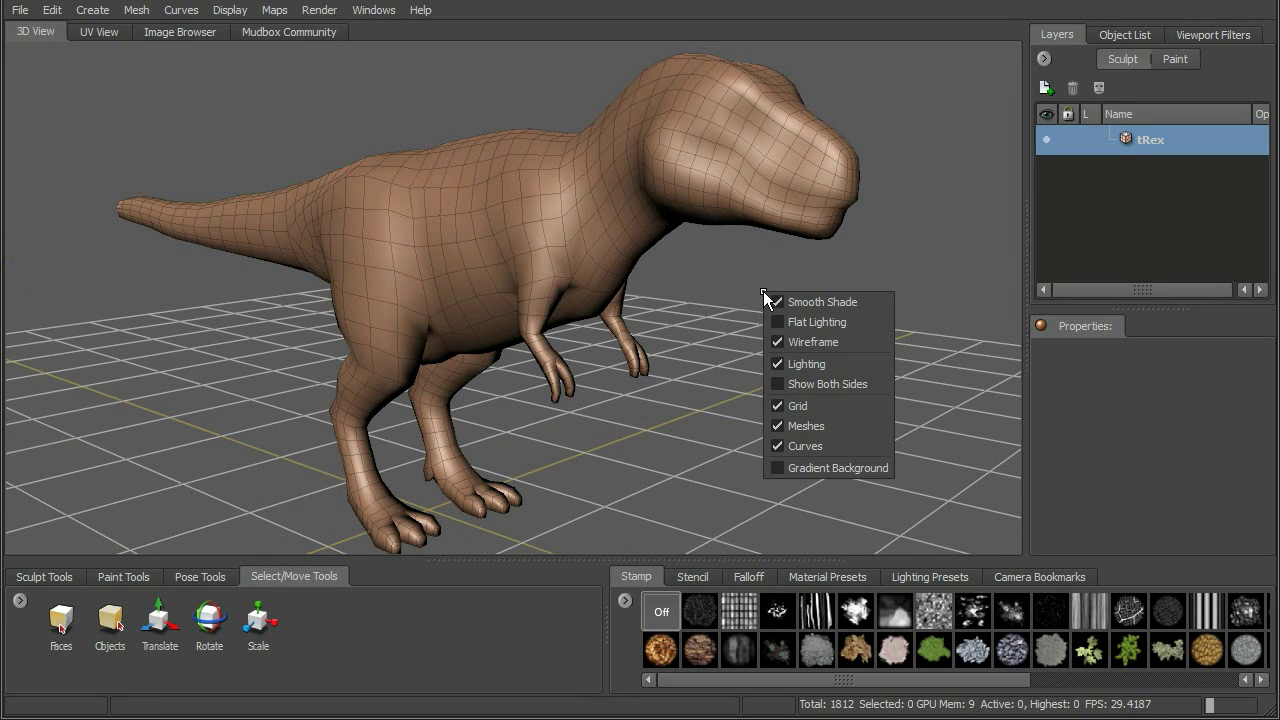
click(806, 364)
alt+right_drag(790, 302, 799, 295)
right_click(799, 295)
click(824, 368)
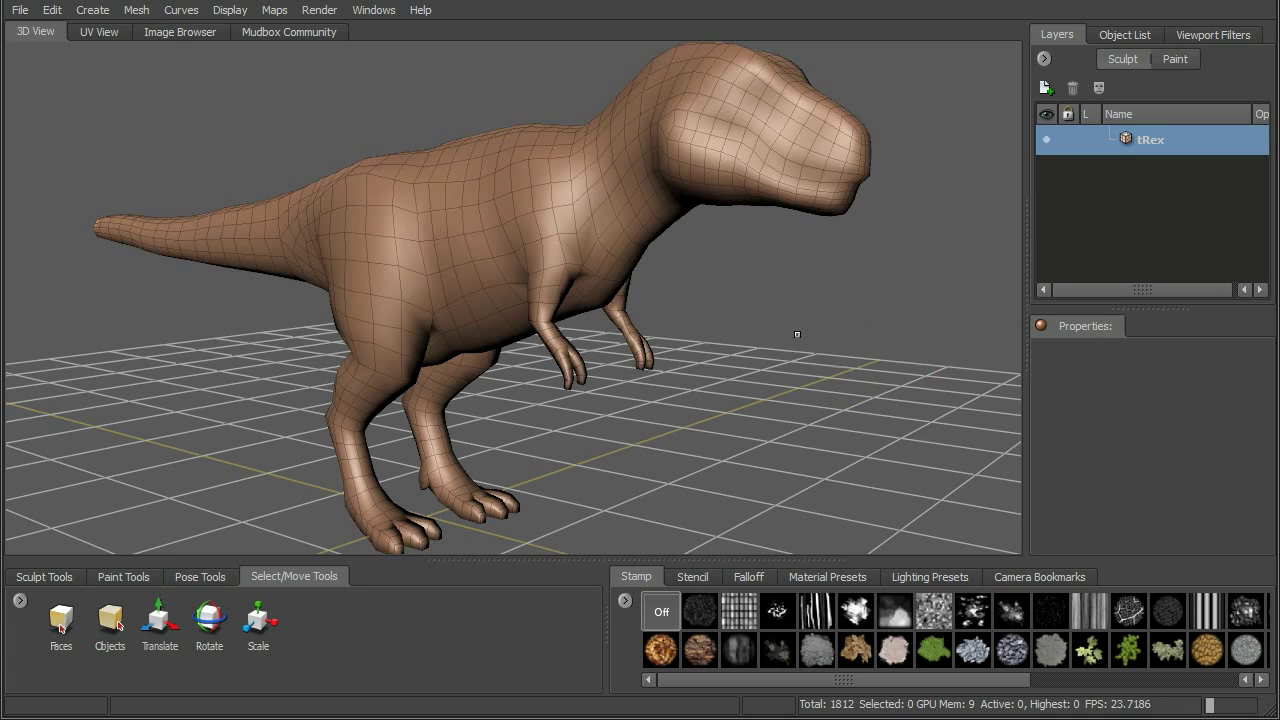
Step: Hide the meshes' Grid or floor display in the 3D View and show it again
right_click(800, 307)
click(822, 421)
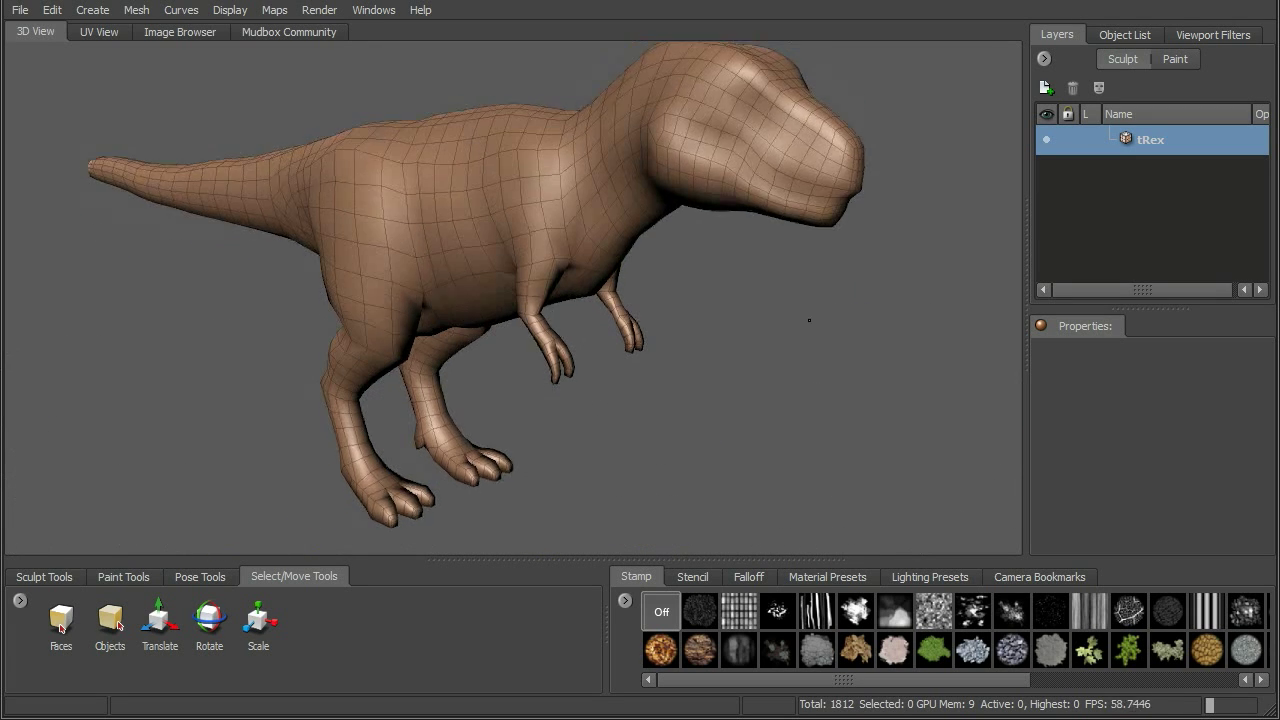
right_click(809, 307)
click(837, 421)
Step: Add a new subdivision level to the T Rex mesh
alt+drag(791, 357, 824, 268)
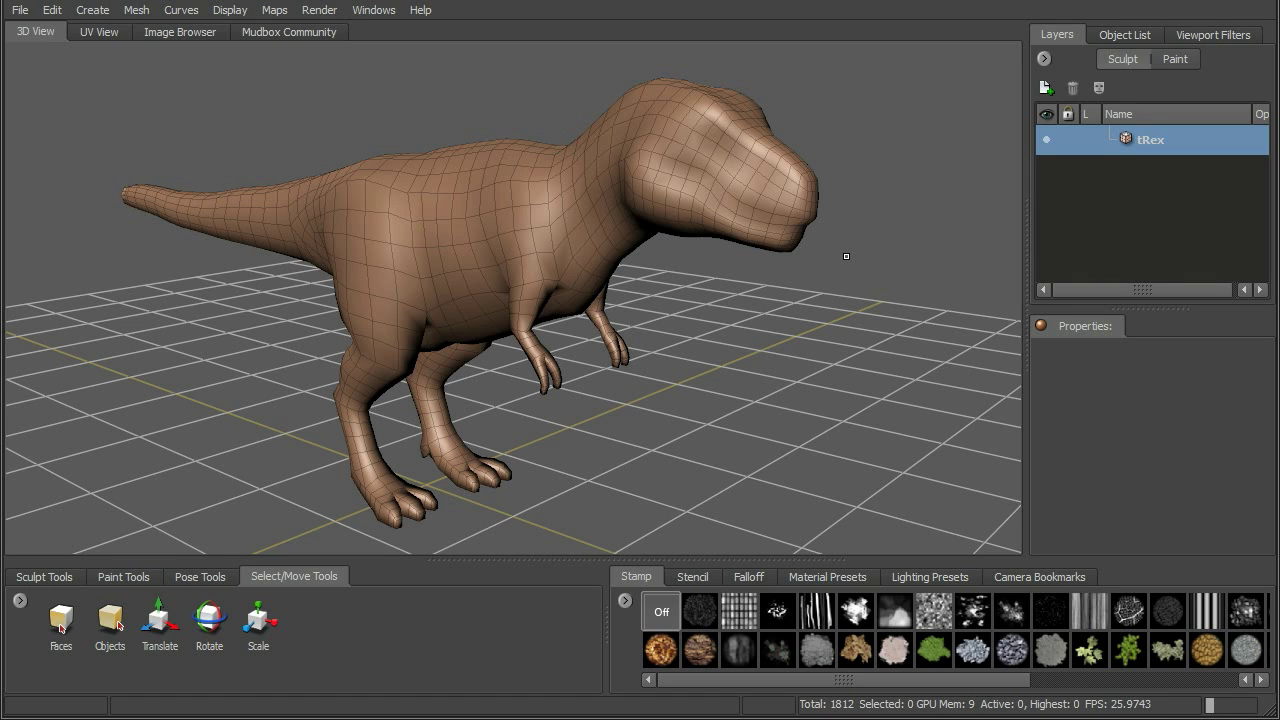
alt+drag(804, 265, 777, 258)
mouse_move(703, 272)
alt+mouse_down()
mouse_move(729, 283)
mouse_move(691, 201)
alt+mouse_up()
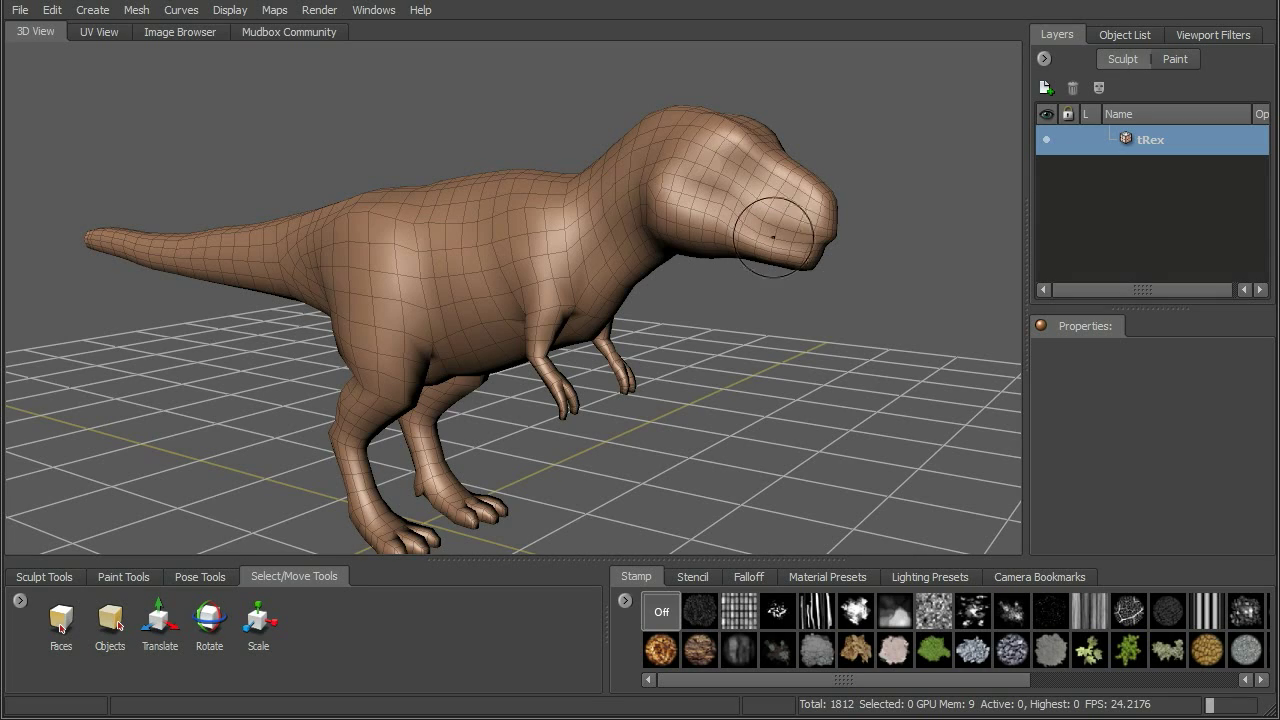
alt+right_drag(700, 226, 734, 234)
alt+right_drag(657, 214, 700, 236)
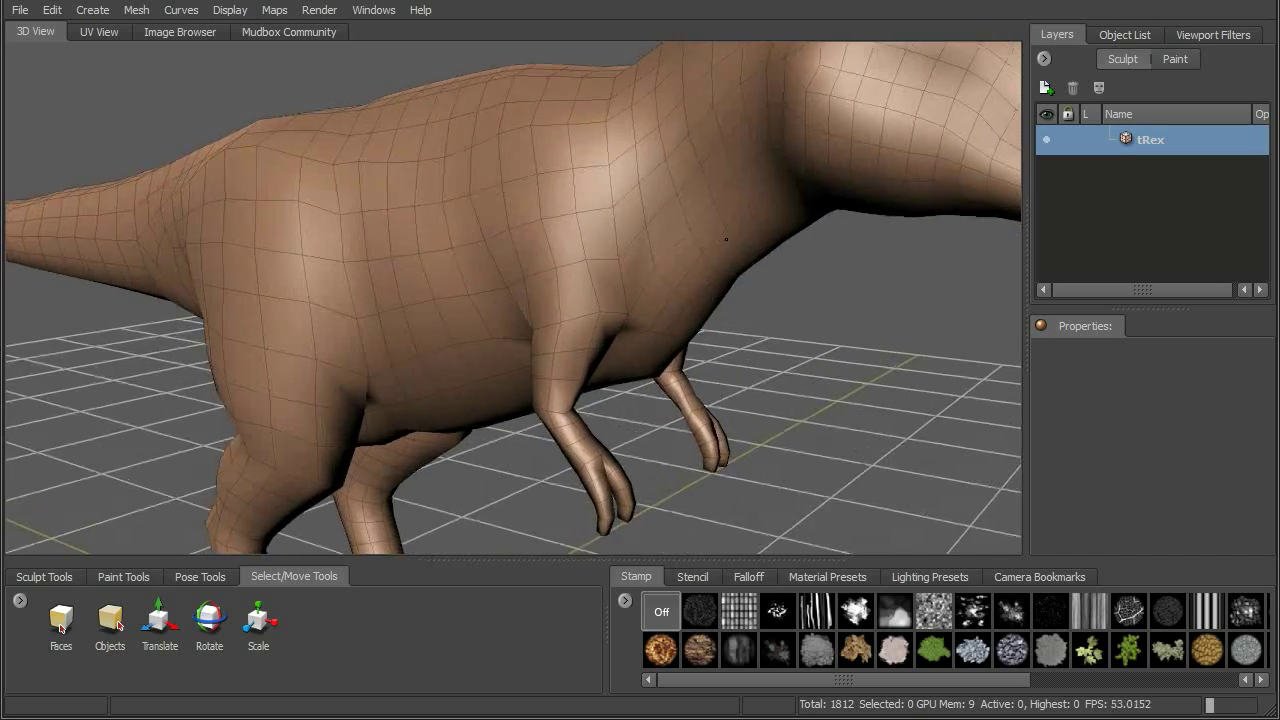
alt+right_drag(666, 177, 740, 206)
alt+drag(740, 206, 771, 197)
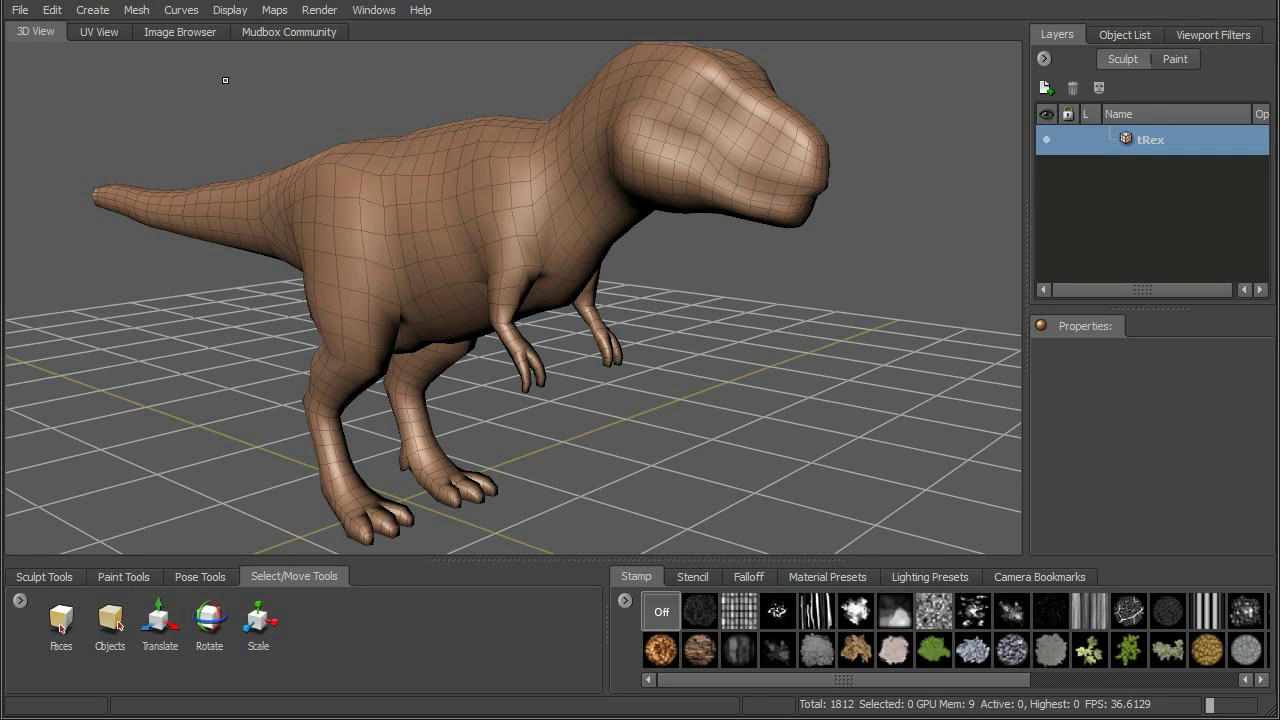
click(134, 12)
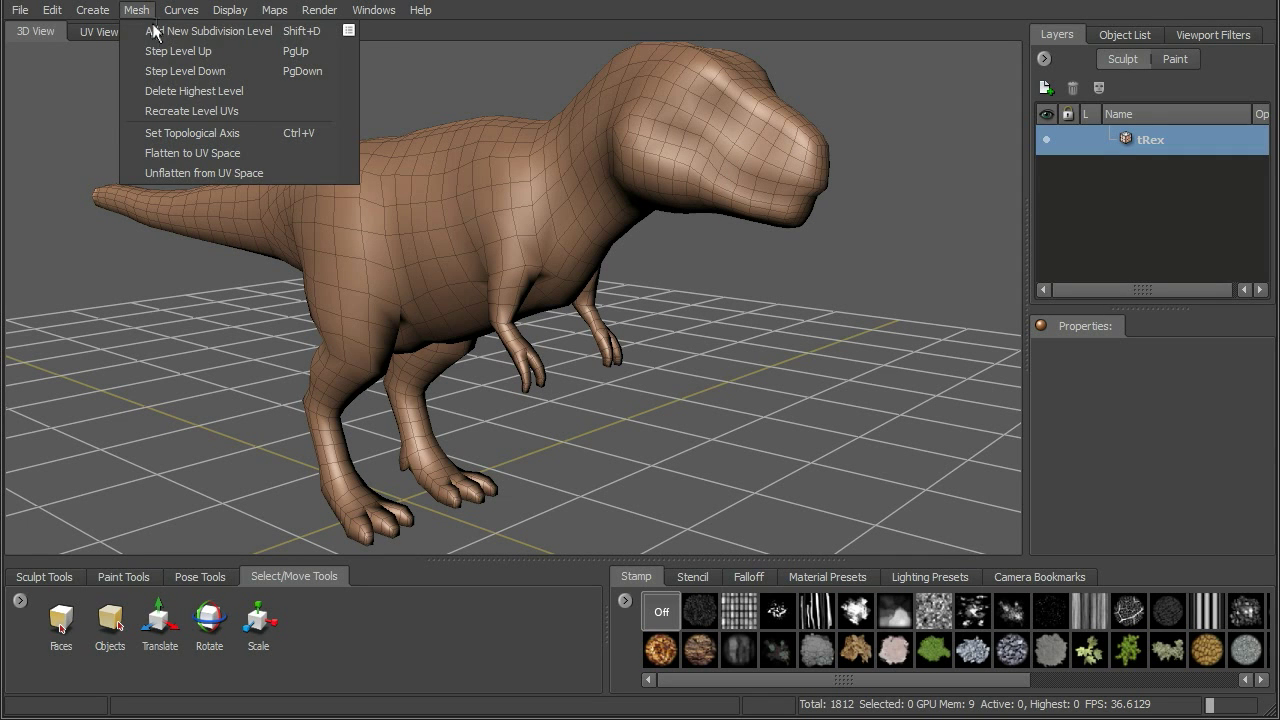
click(340, 34)
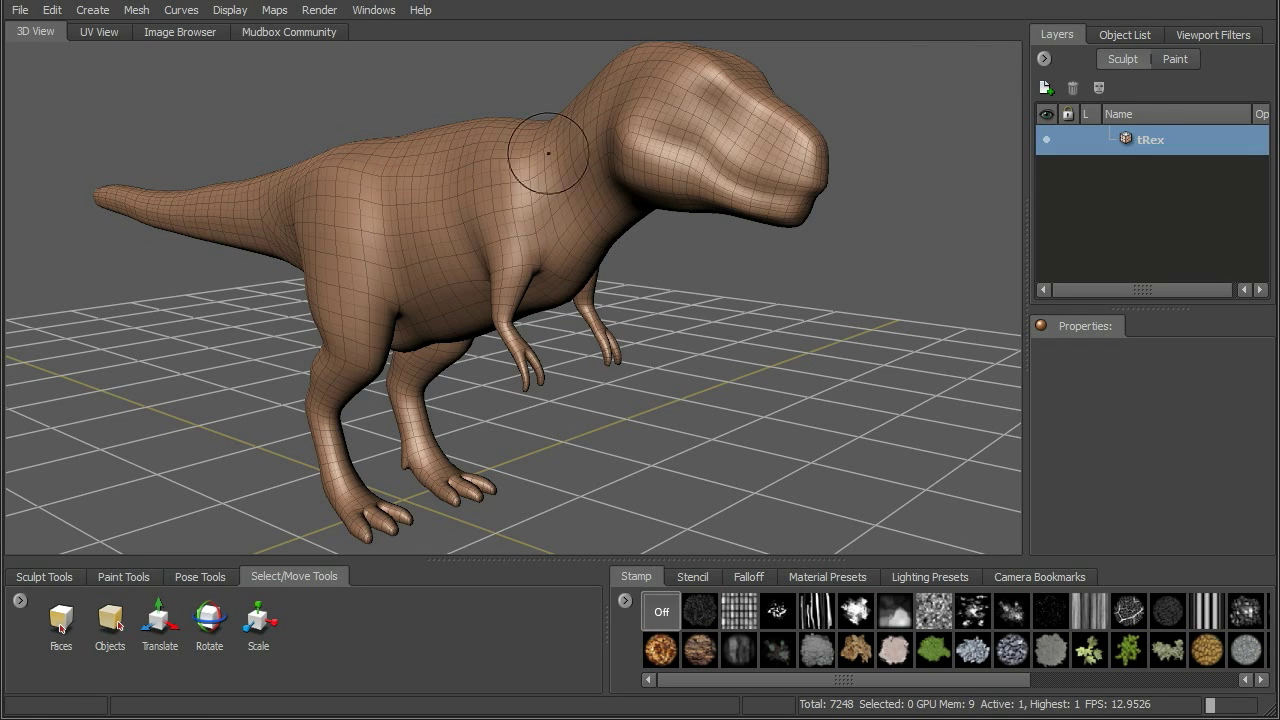
Step: Step the T Rex down to level 0 and delete its highest subdivision level
key(Page_Down)
alt+drag(630, 150, 348, 85)
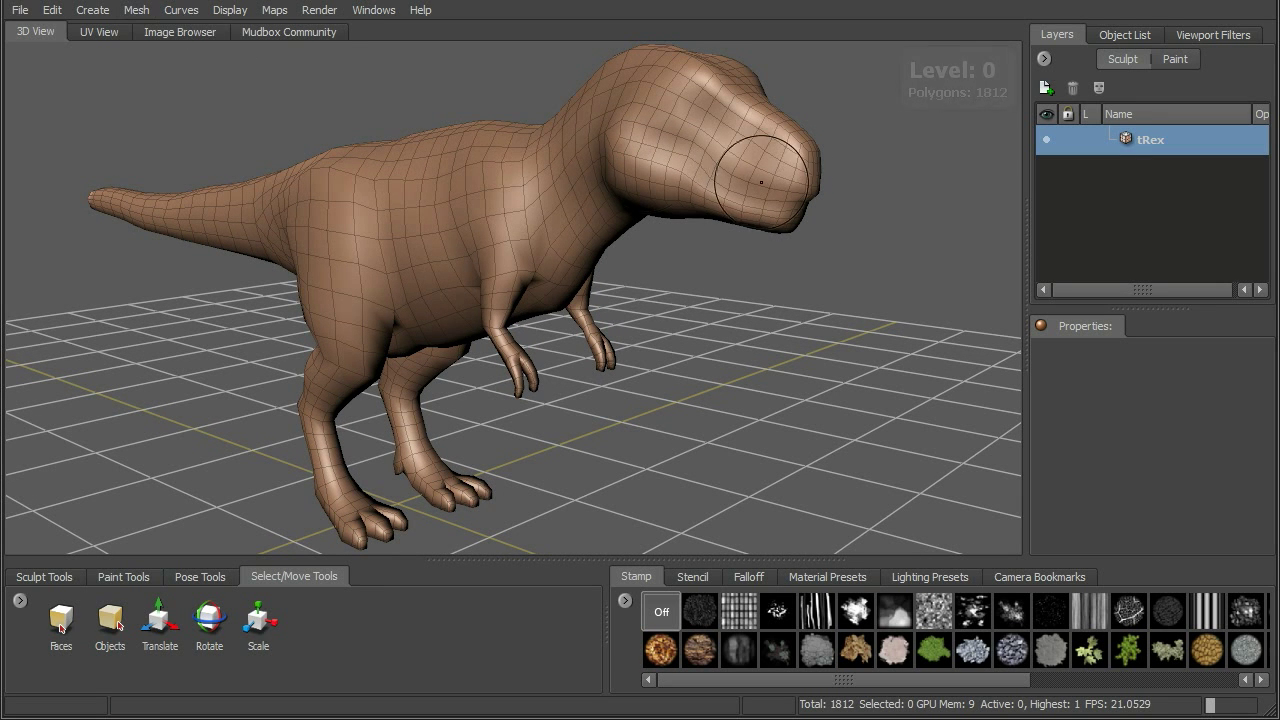
click(146, 12)
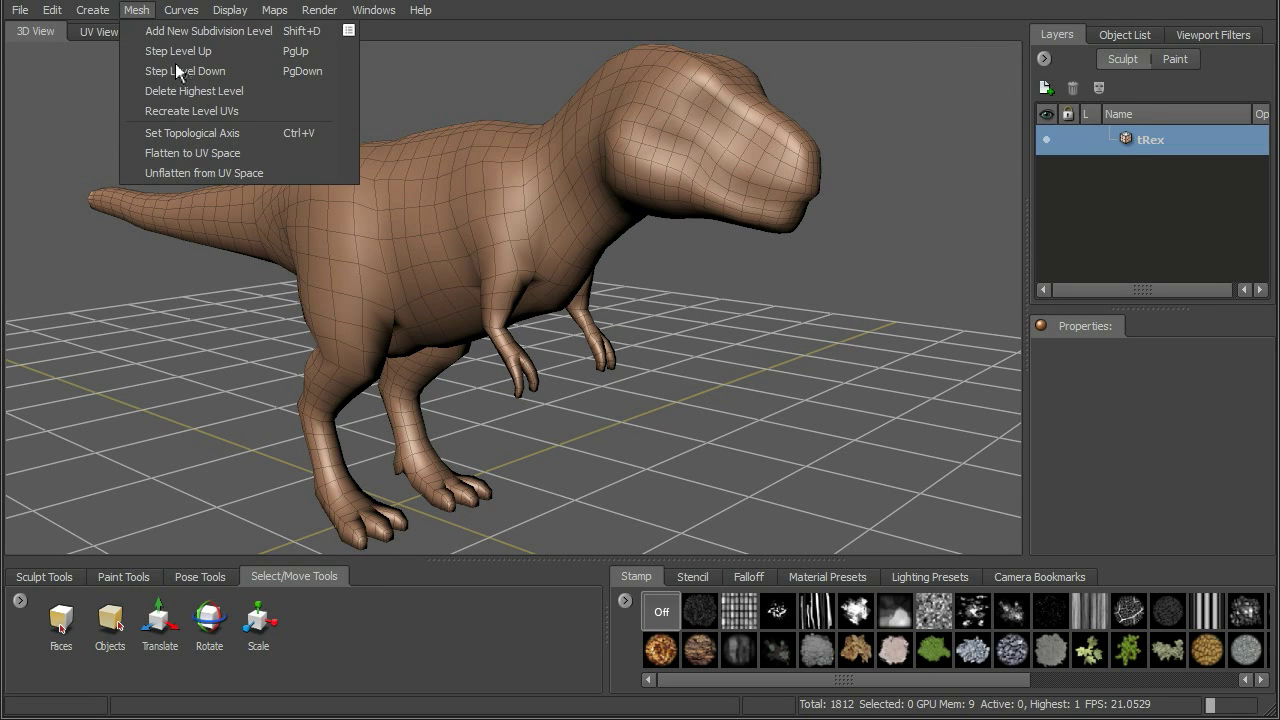
click(186, 92)
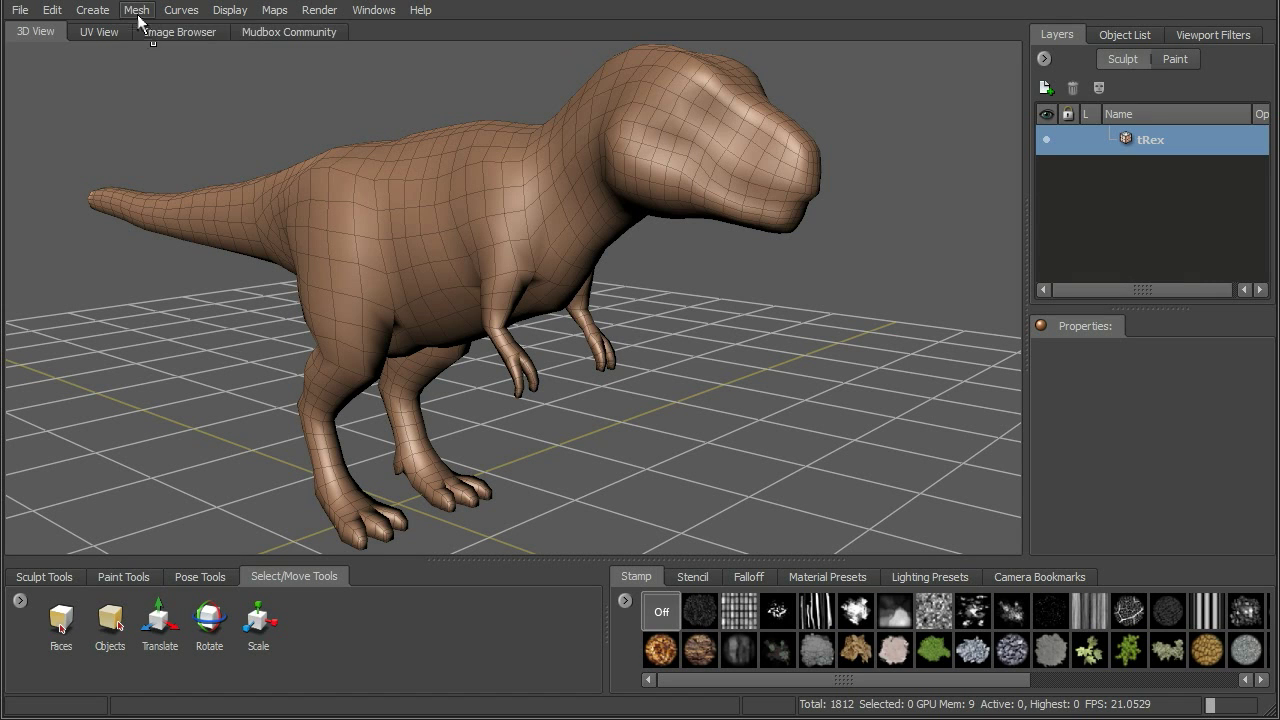
click(137, 14)
click(183, 93)
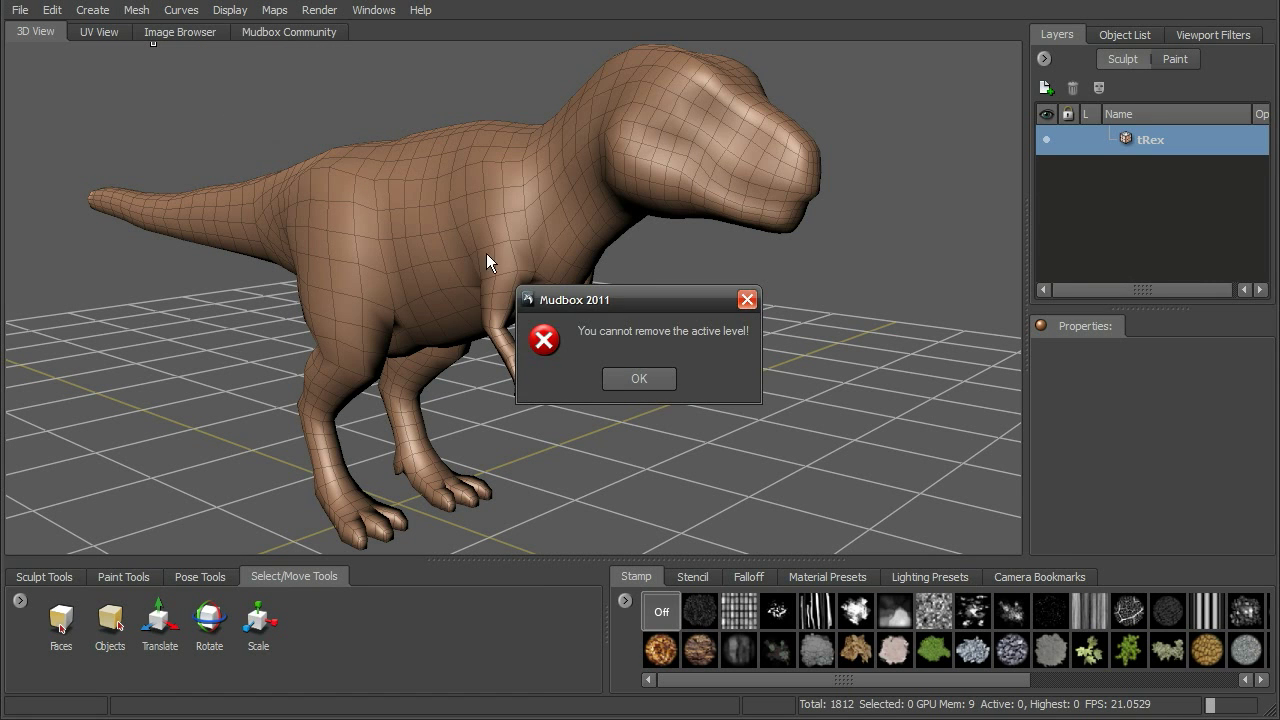
click(638, 379)
mouse_move(740, 205)
alt+mouse_down()
mouse_move(772, 218)
mouse_move(657, 223)
alt+mouse_up()
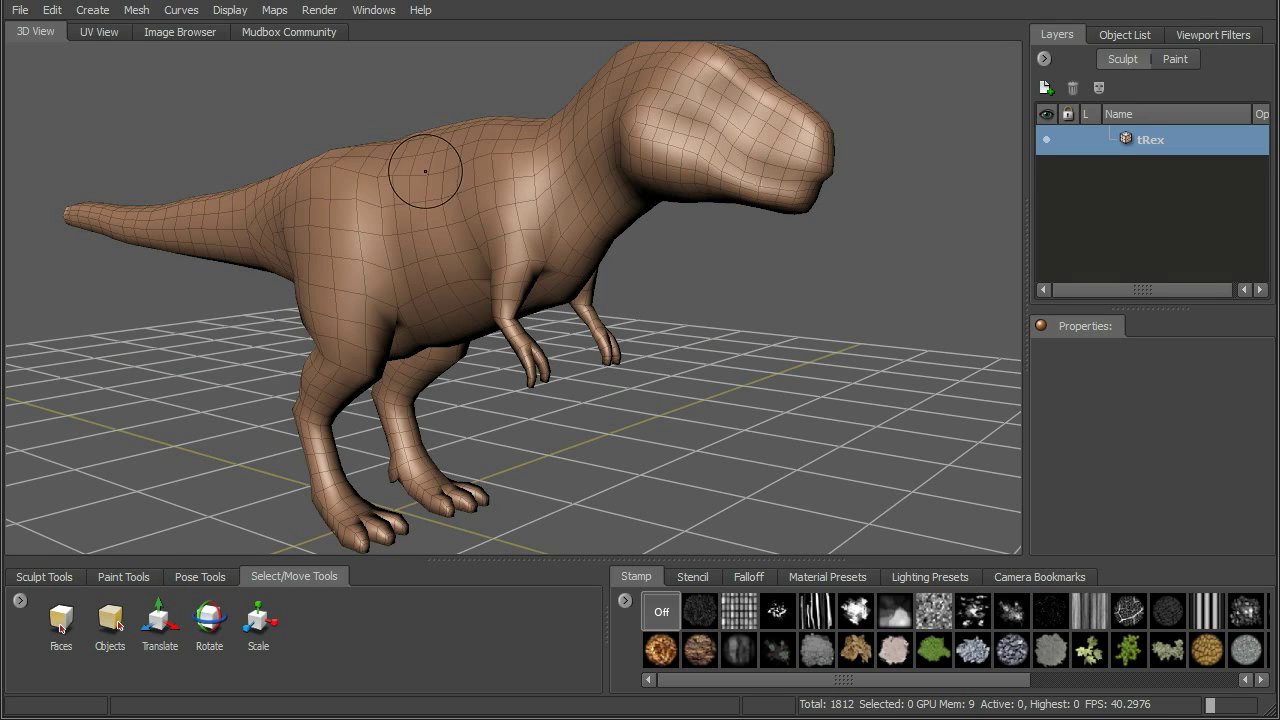
Step: Check the T Rex's UV layout in the UV View and return to the 3D View
click(99, 36)
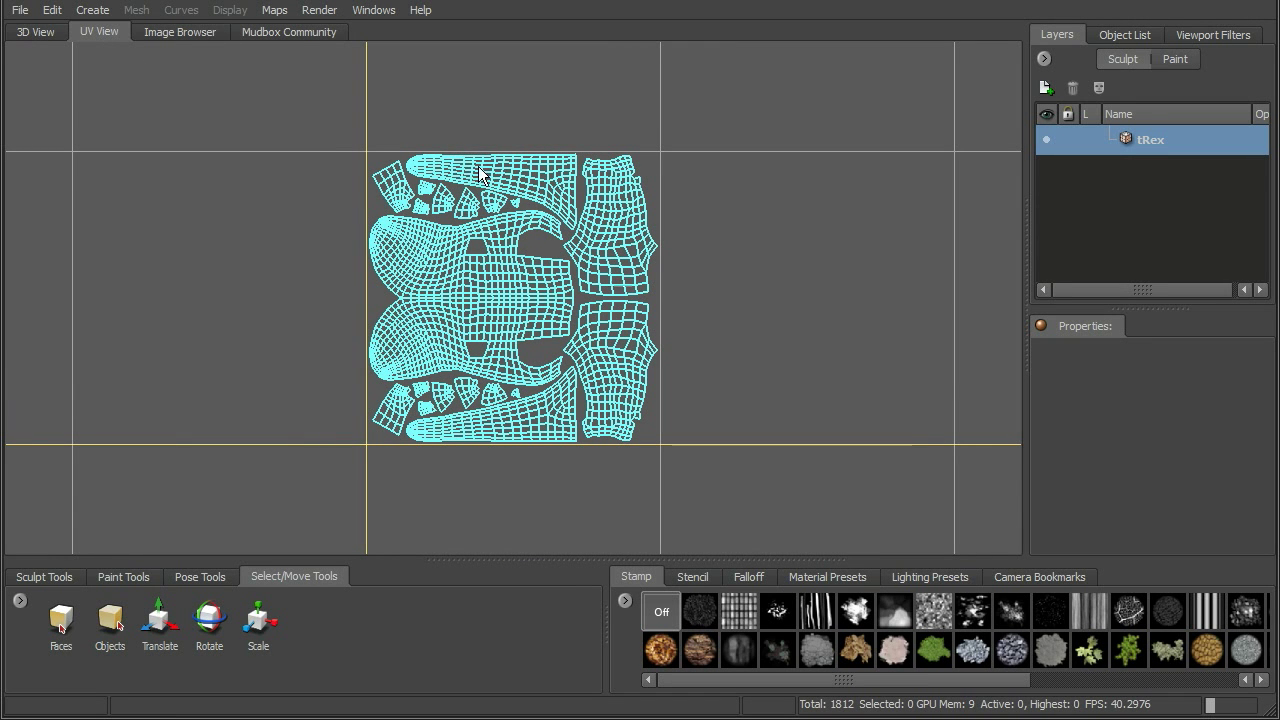
click(36, 32)
alt+right_drag(391, 163, 249, 75)
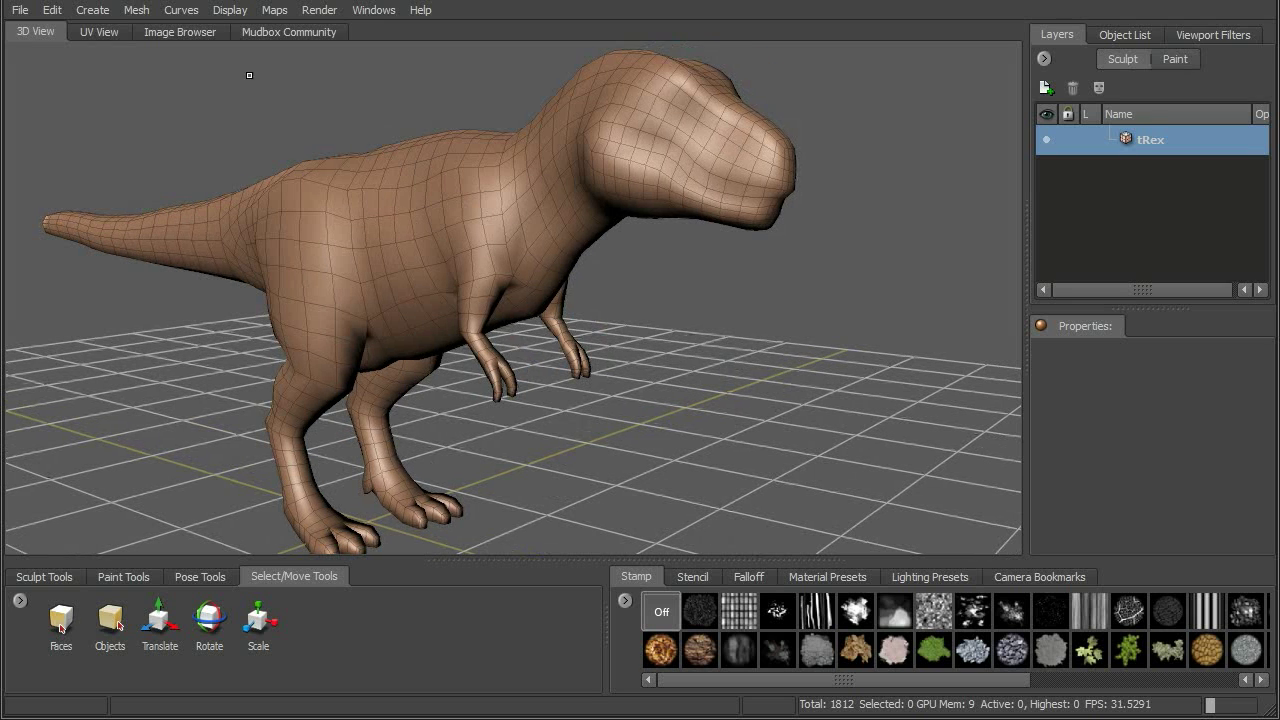
Step: Enable Subdivide UVs and Smooth UVs in the subdivision options and add a new subdivision level to the T Rex
click(125, 14)
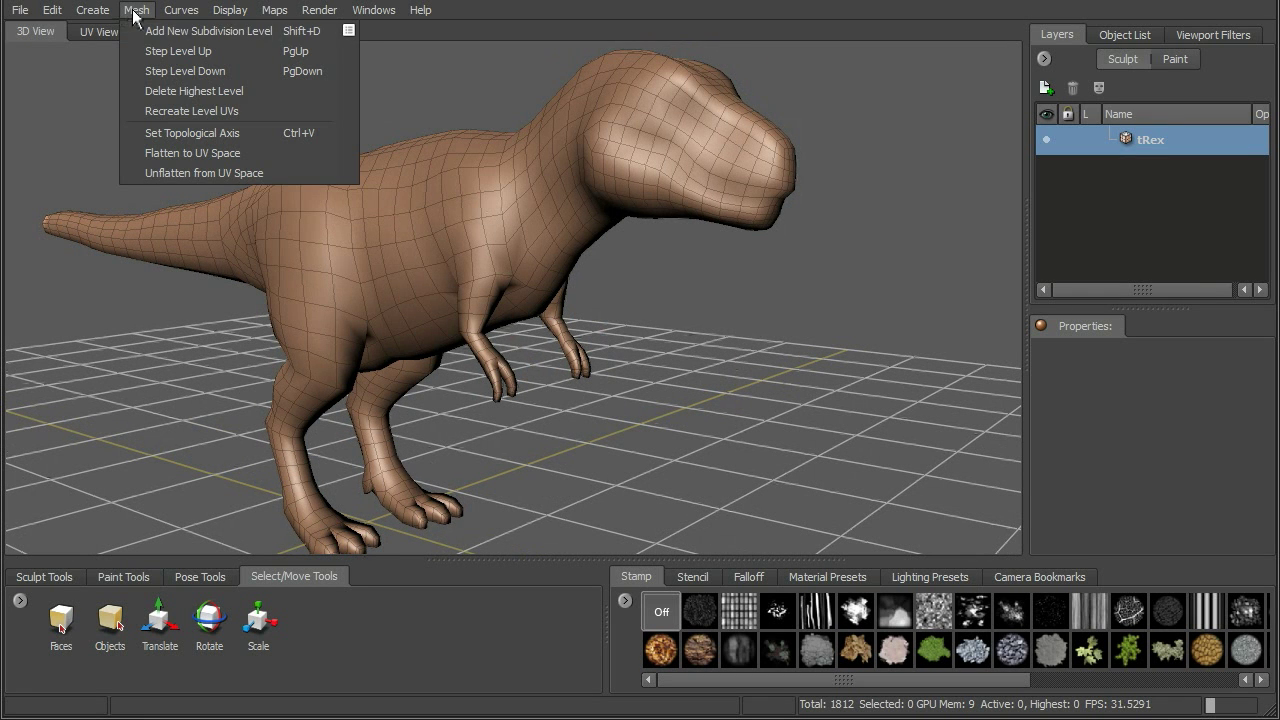
click(350, 33)
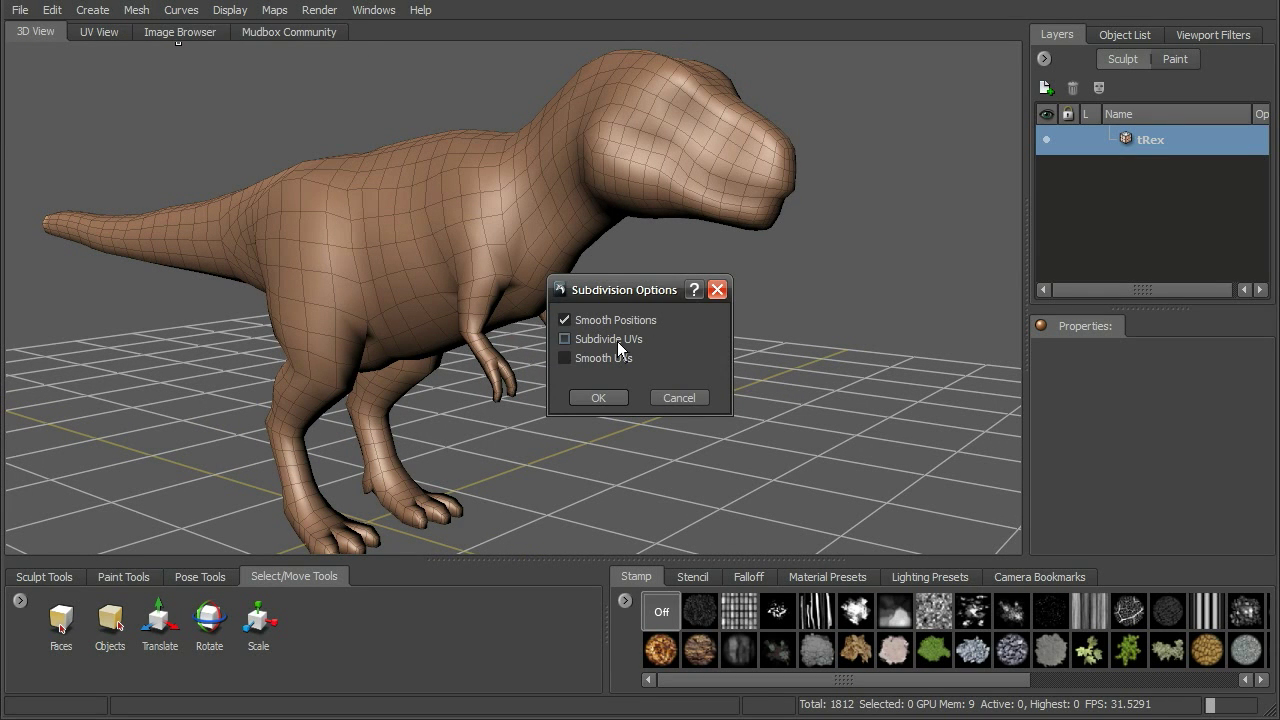
click(564, 340)
click(564, 358)
drag(662, 292, 937, 74)
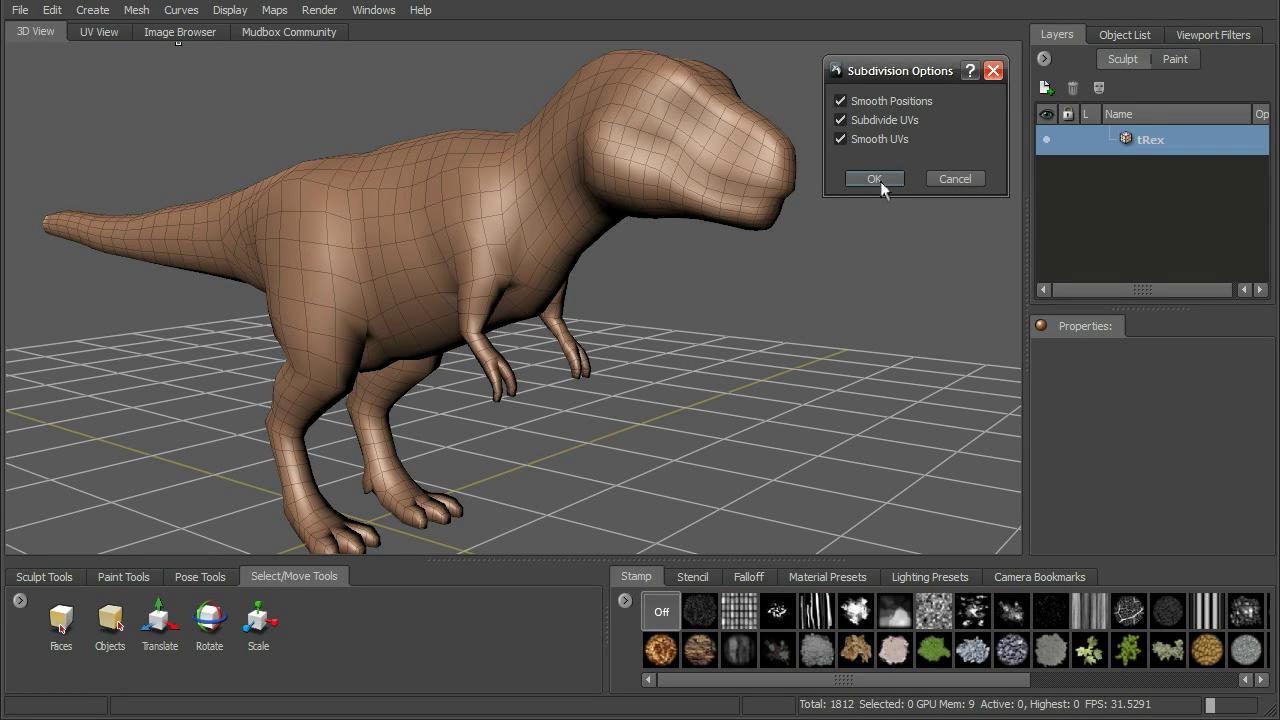
click(880, 181)
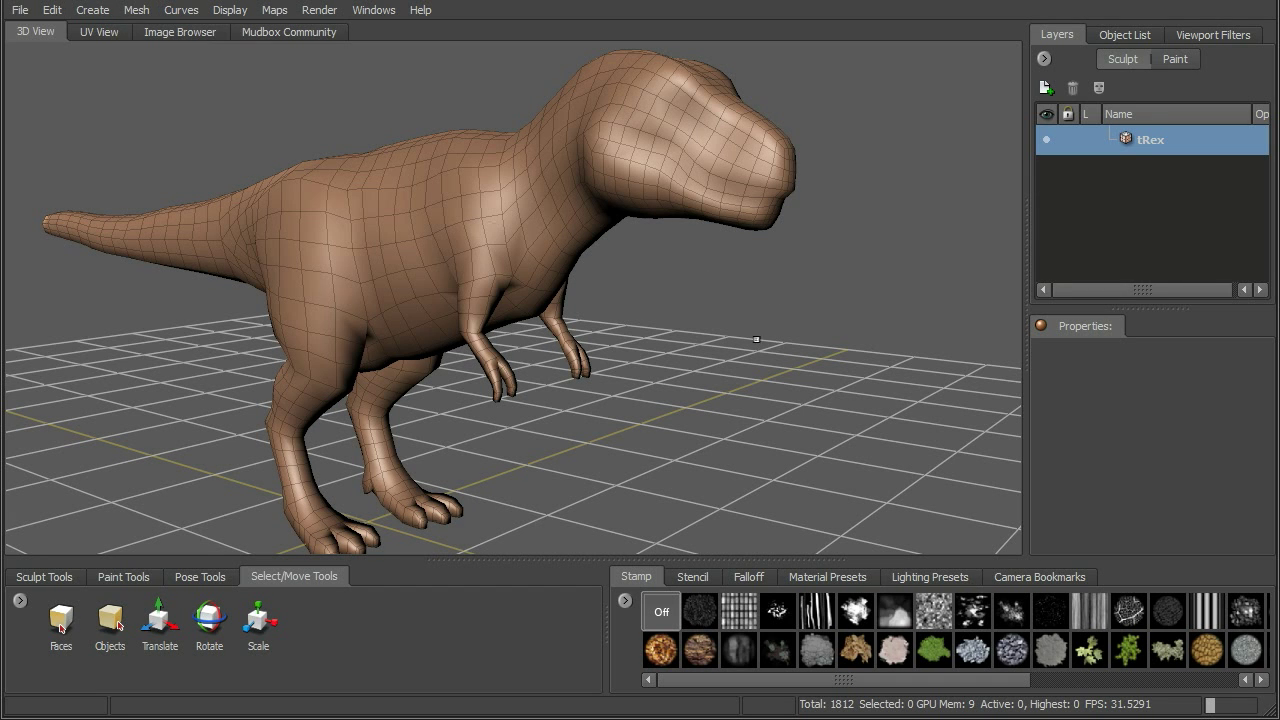
key(shift+d)
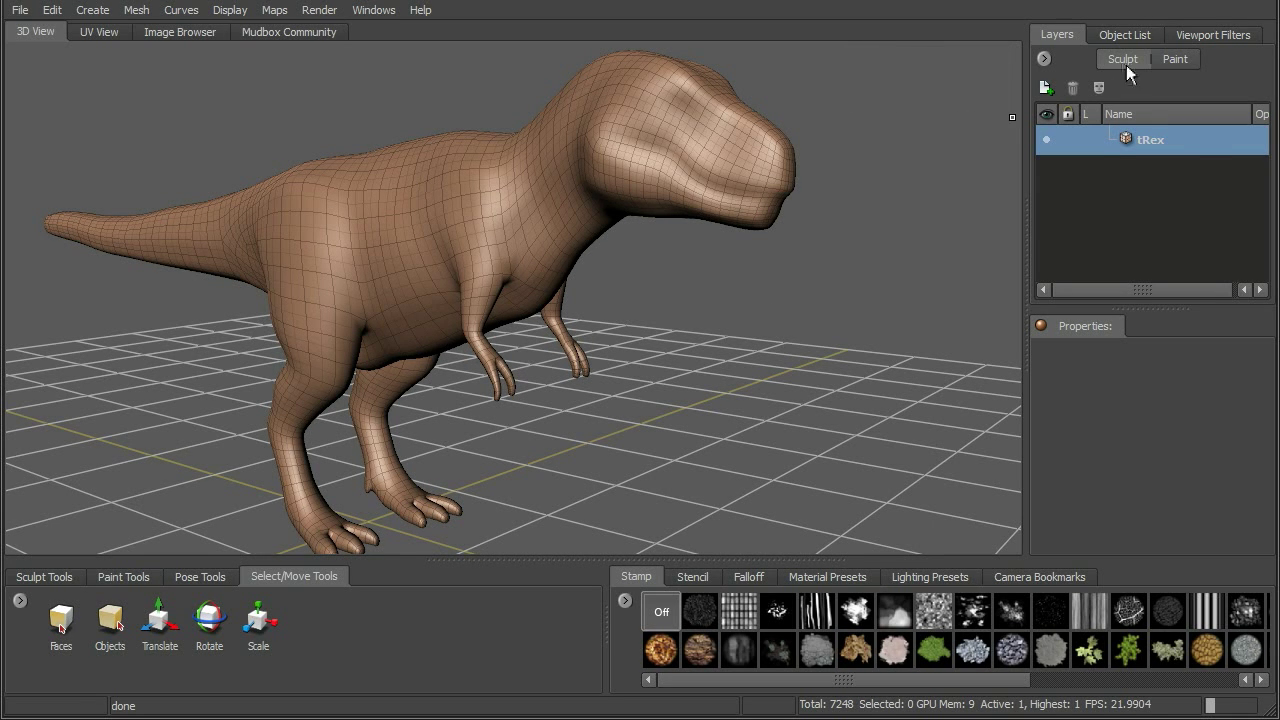
Step: Expand the tRex entry in the Object List and widen the Name column to read its subdivision levels
click(1123, 35)
scroll(1258, 228, down, 1)
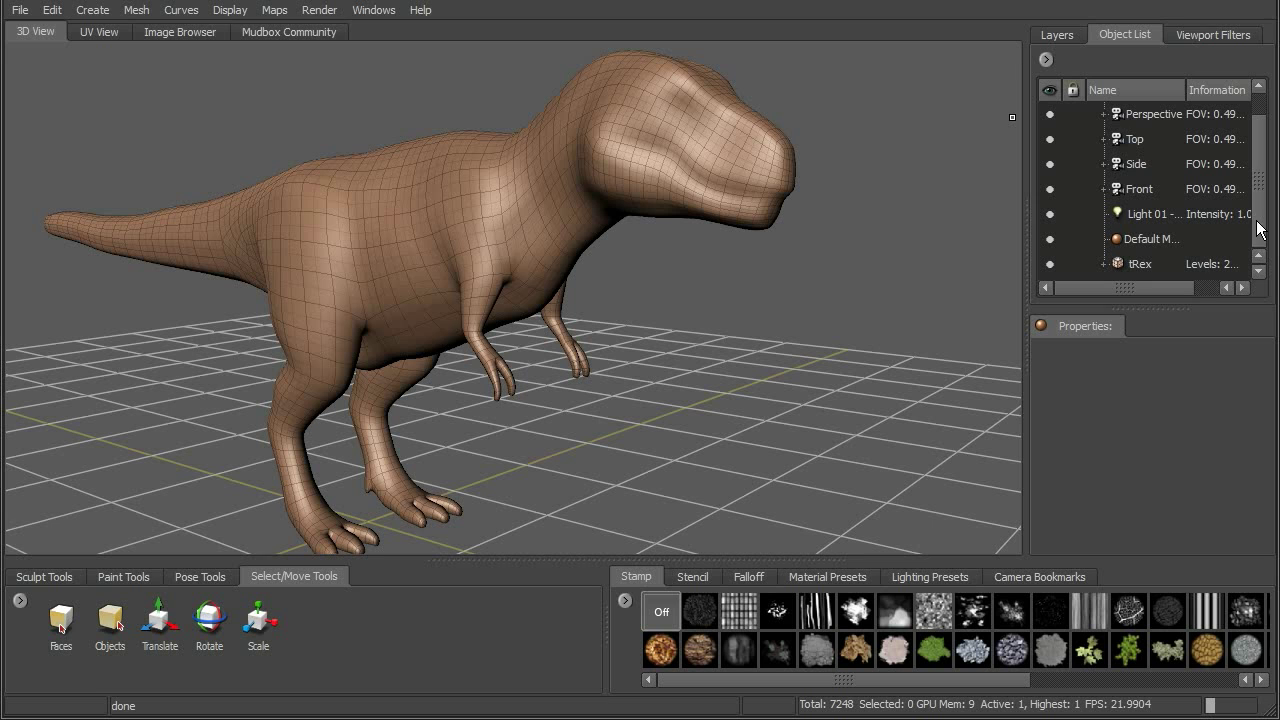
click(1104, 264)
scroll(1233, 246, down, 2)
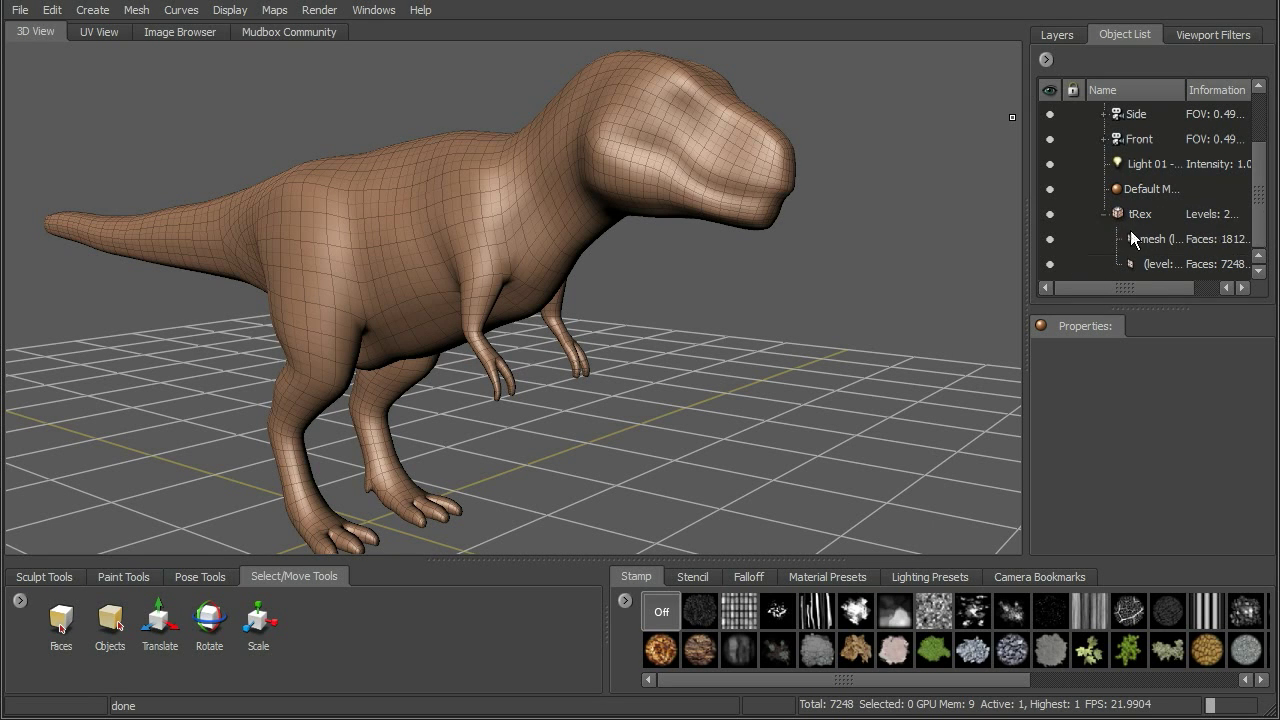
drag(1129, 289, 1156, 277)
drag(1150, 90, 1196, 90)
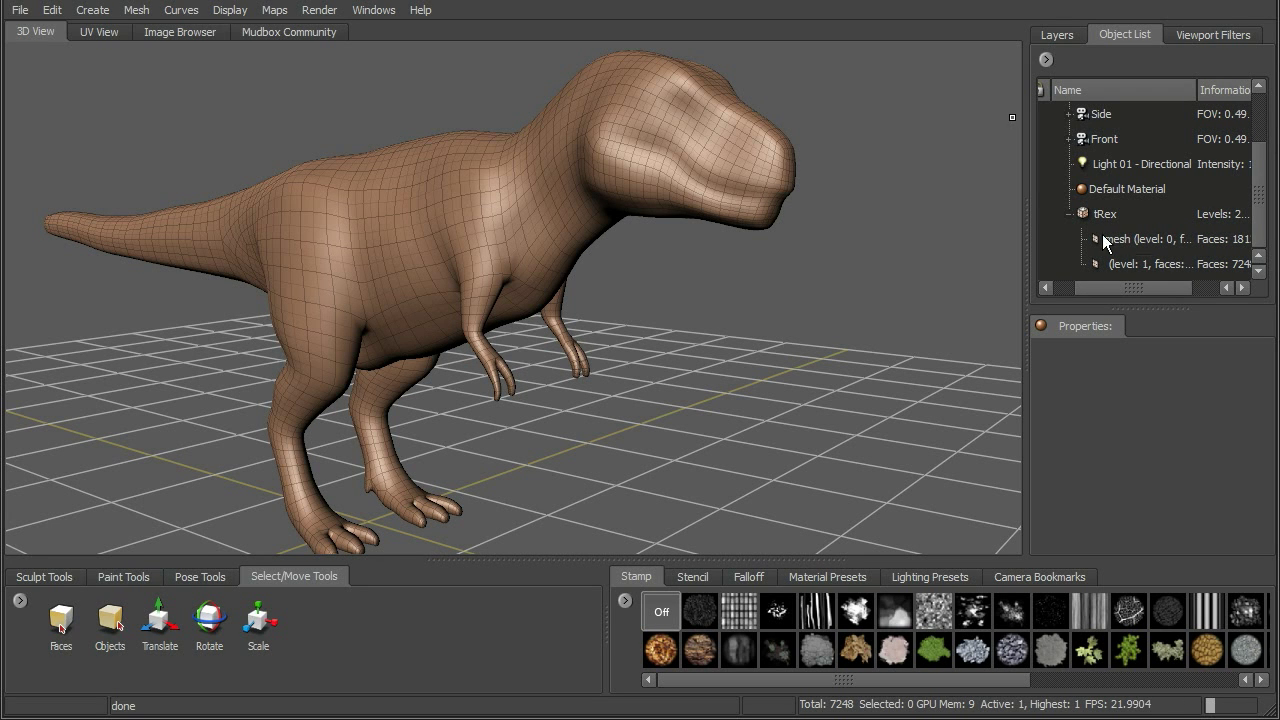
Step: Add subdivision level 2 to the T Rex mesh and inspect the wireframe on its body up close
key(shift+d)
alt+right_drag(706, 250, 910, 292)
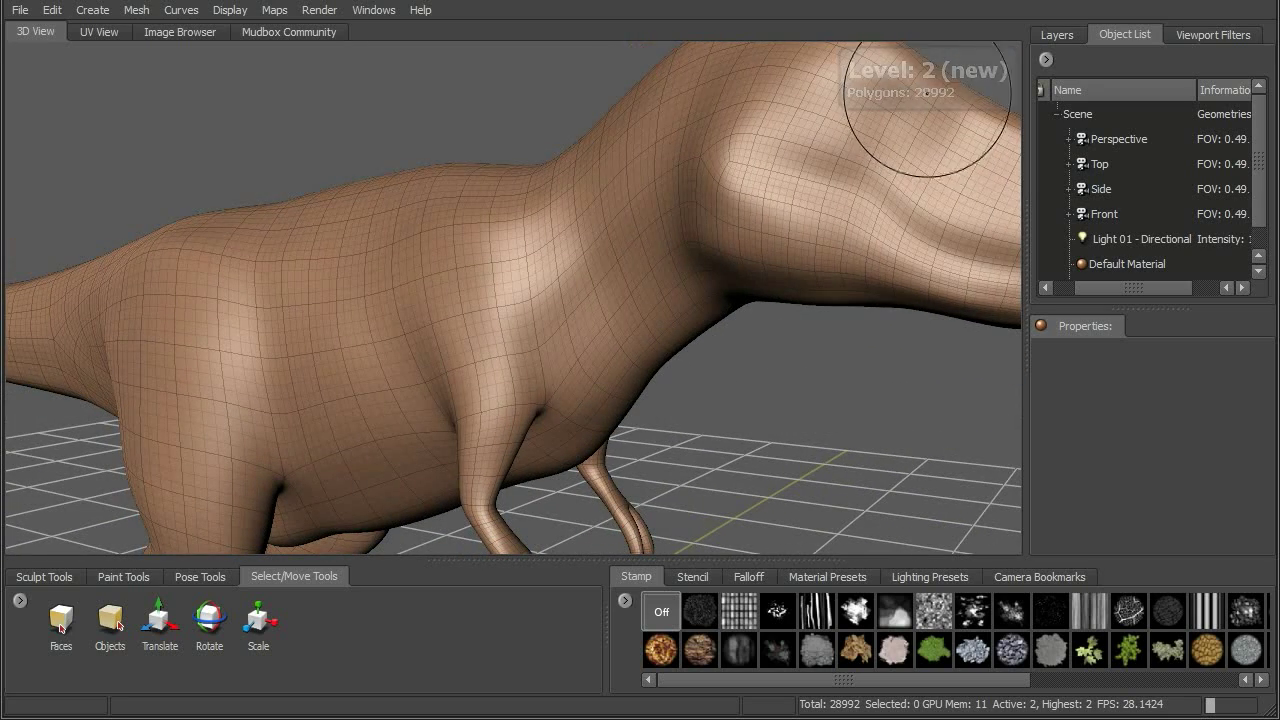
alt+right_drag(710, 352, 769, 352)
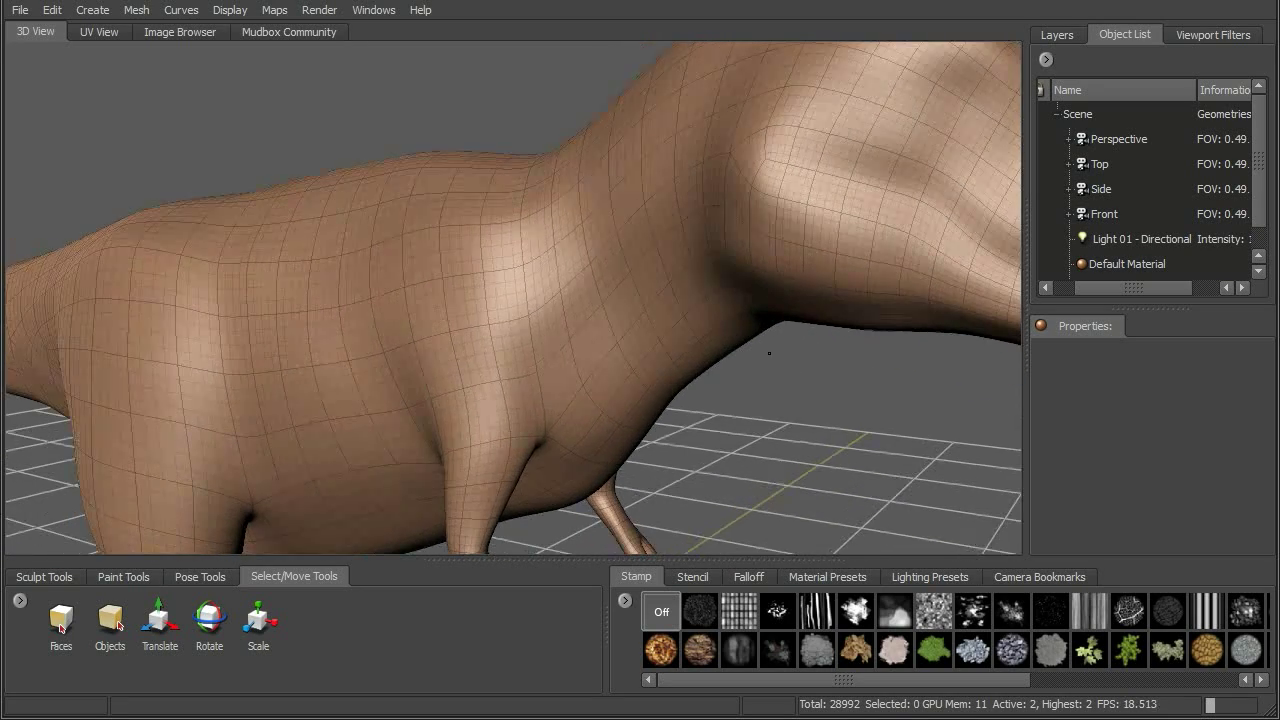
mouse_move(537, 323)
alt+right_down()
mouse_move(514, 286)
mouse_move(693, 294)
alt+right_up()
alt+drag(693, 294, 730, 288)
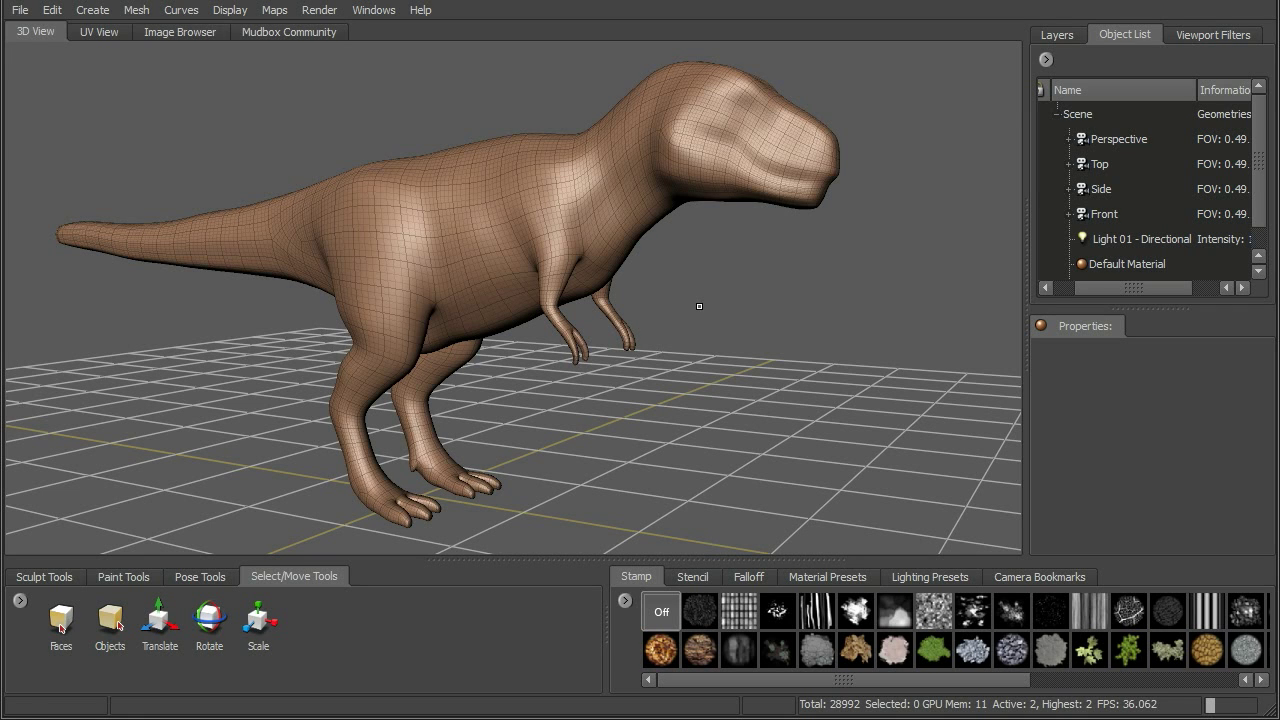
Step: Step the T Rex down to subdivision level 0 and back up to level 2
key(Page_Down)
key(Page_Down)
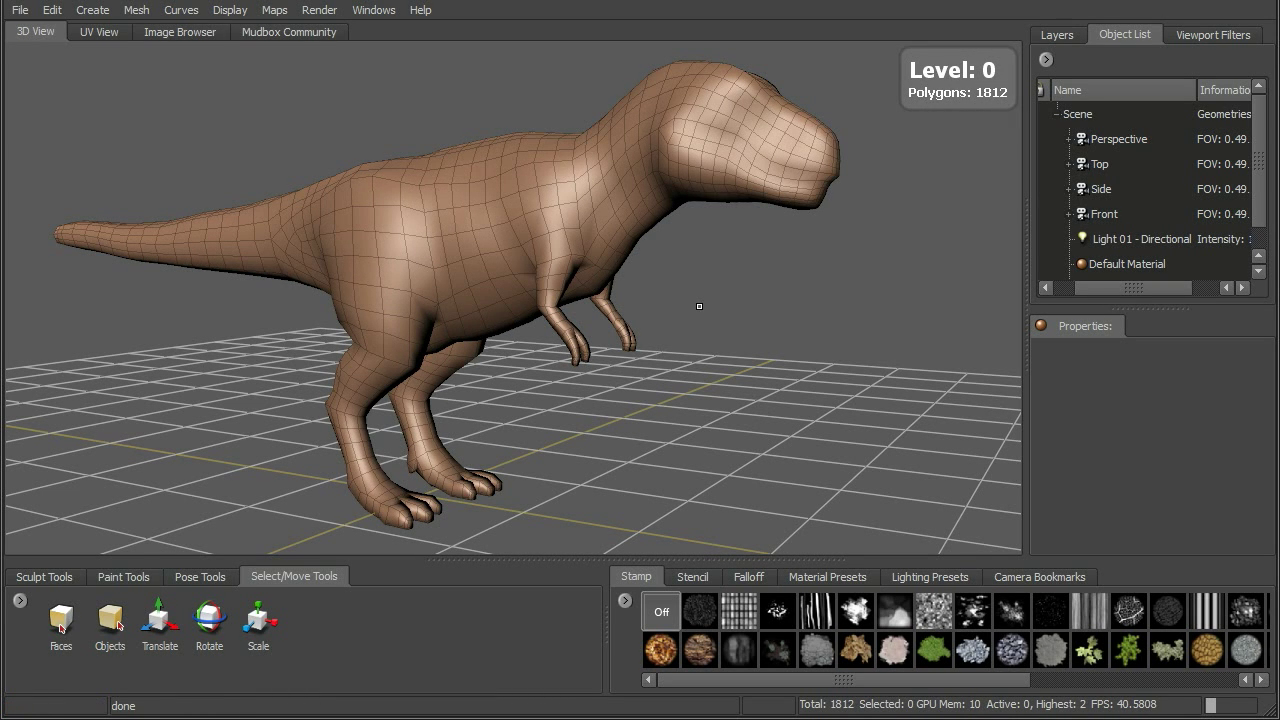
key(Page_Up)
key(Page_Up)
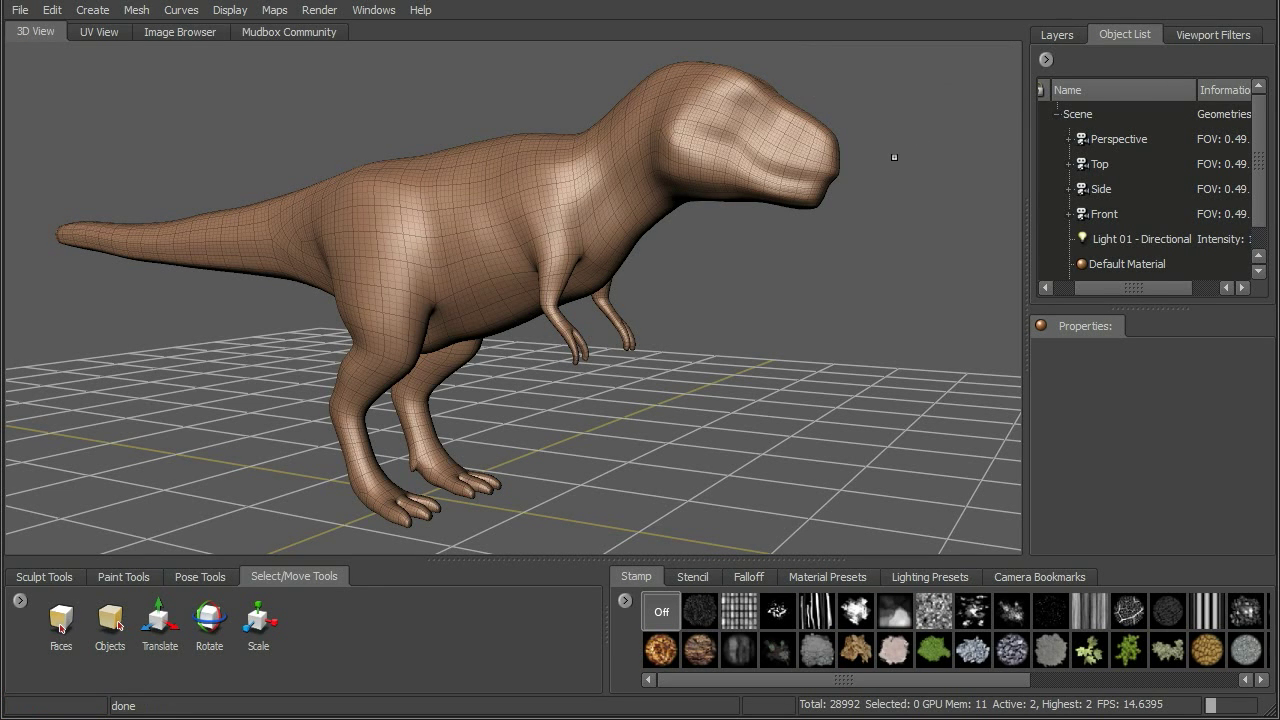
Step: Show the Sculpt Tools and look through the available sculpting brushes
mouse_move(869, 255)
alt+mouse_down()
mouse_move(808, 259)
mouse_move(867, 260)
mouse_move(846, 258)
alt+mouse_up()
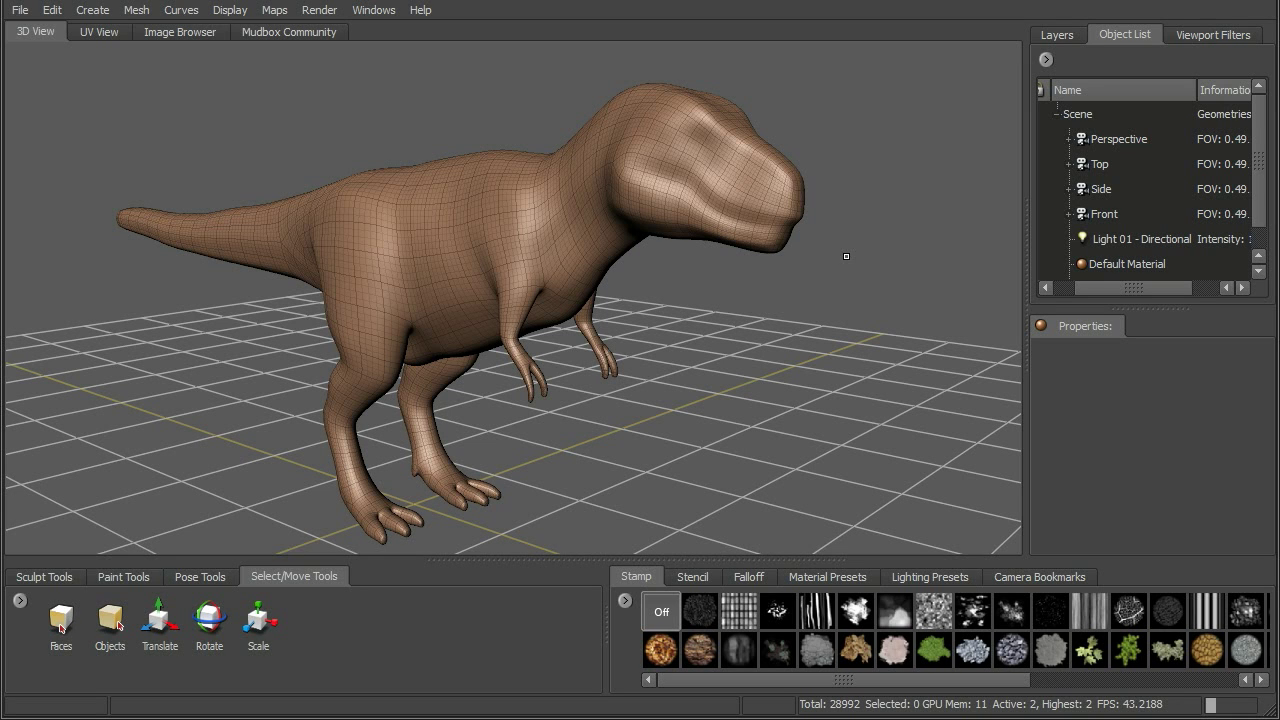
click(36, 580)
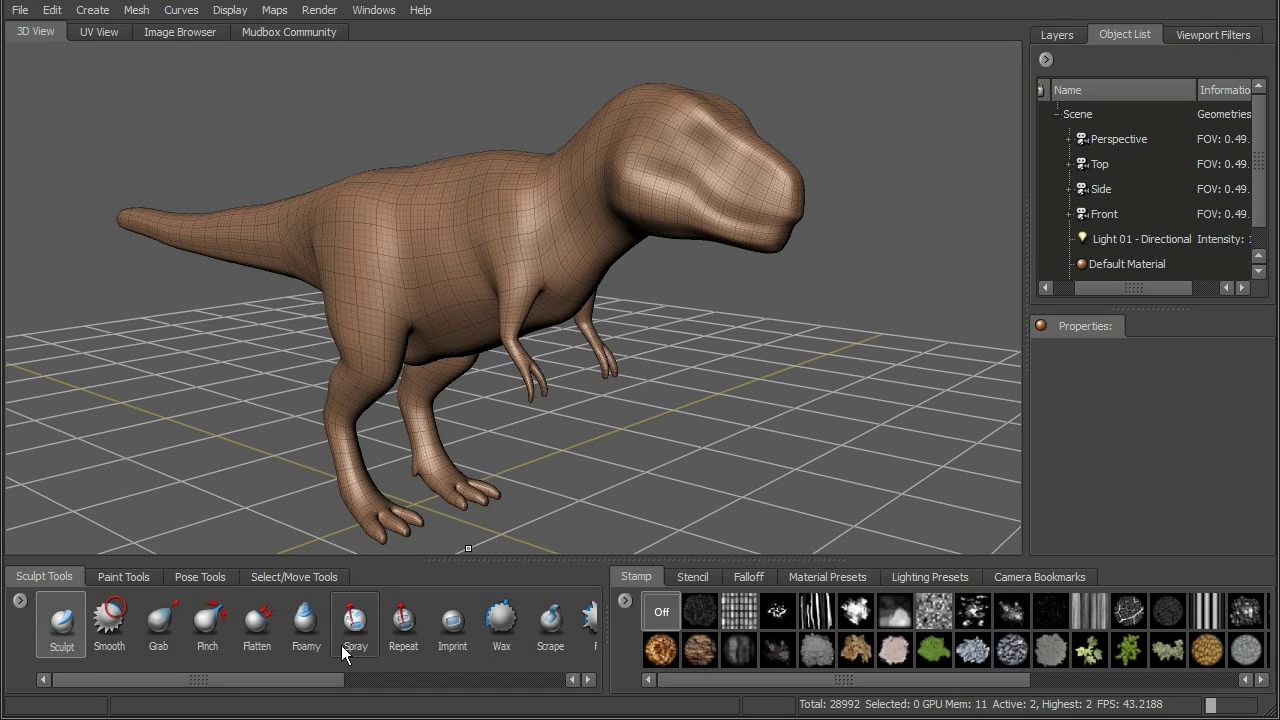
mouse_move(263, 680)
mouse_down()
mouse_move(477, 678)
mouse_move(228, 680)
mouse_up()
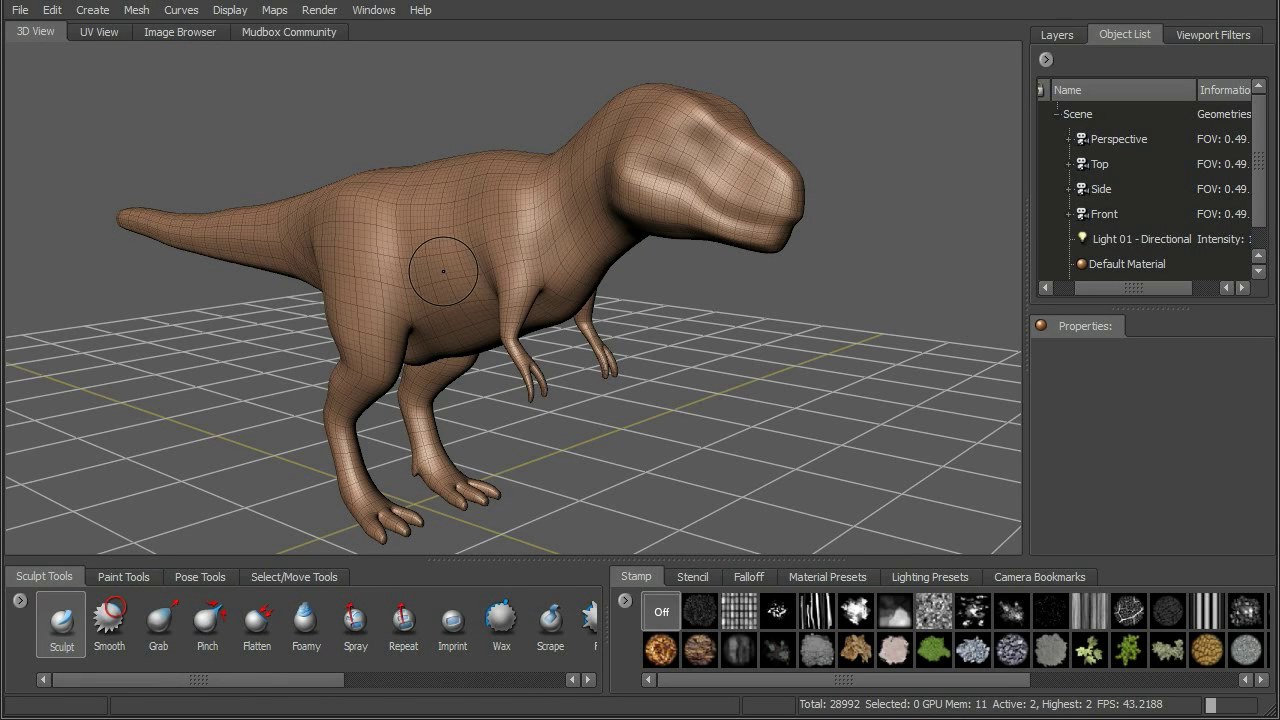